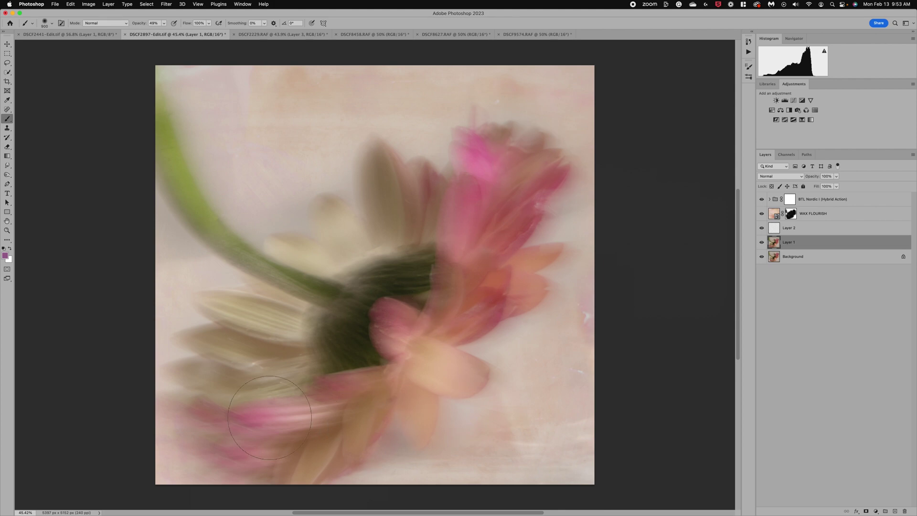
Step: Compare the blurred flower image with and without its WAX FLOURISH texture layer
left_click(761, 214)
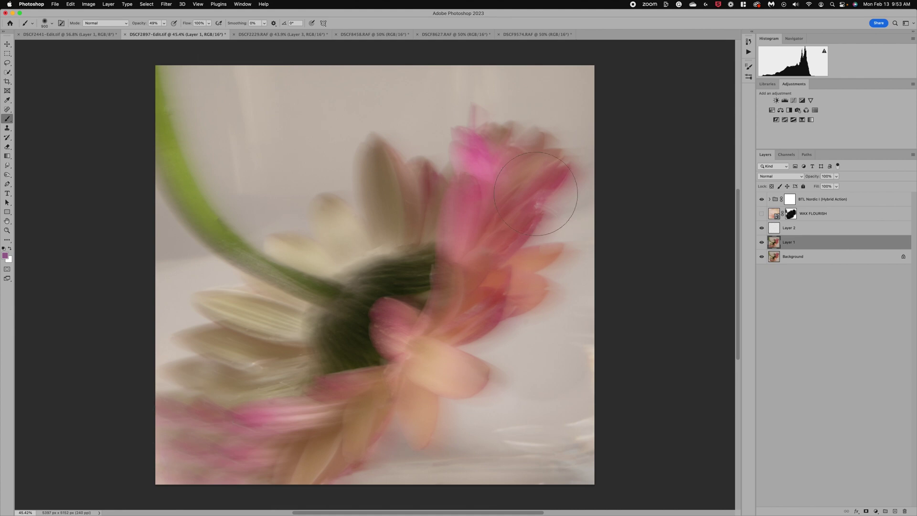
left_click(762, 213)
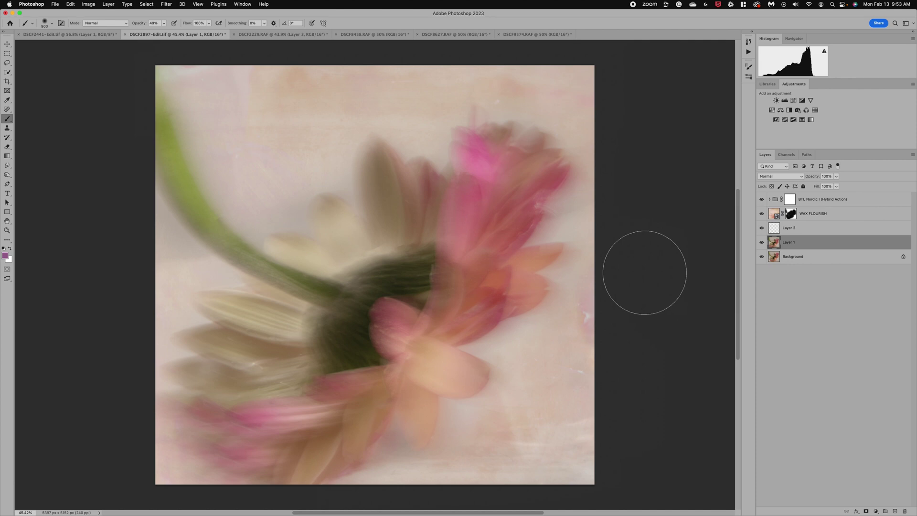
Step: In DSCF2229.RAF, hide Layer 3, WAX WASH and Layer 2 to view the untextured flower, and show Layer 3 again
left_click(287, 34)
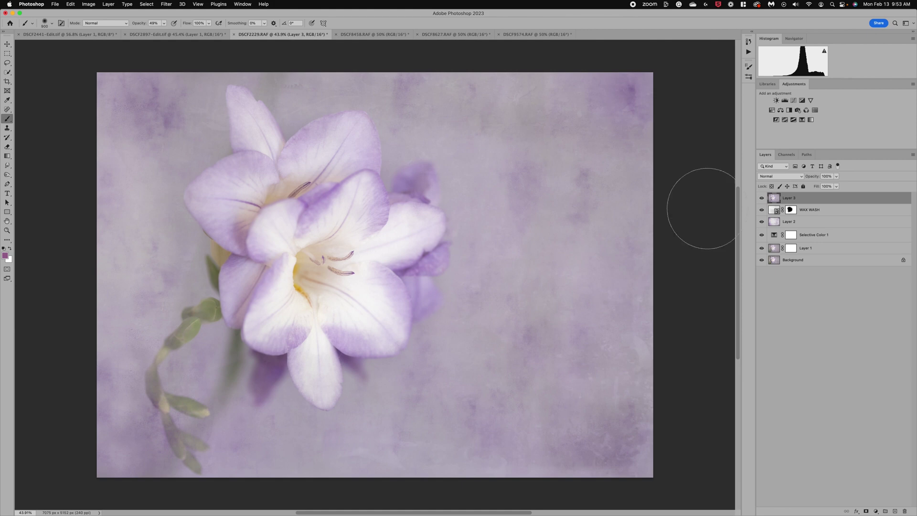
left_click(761, 198)
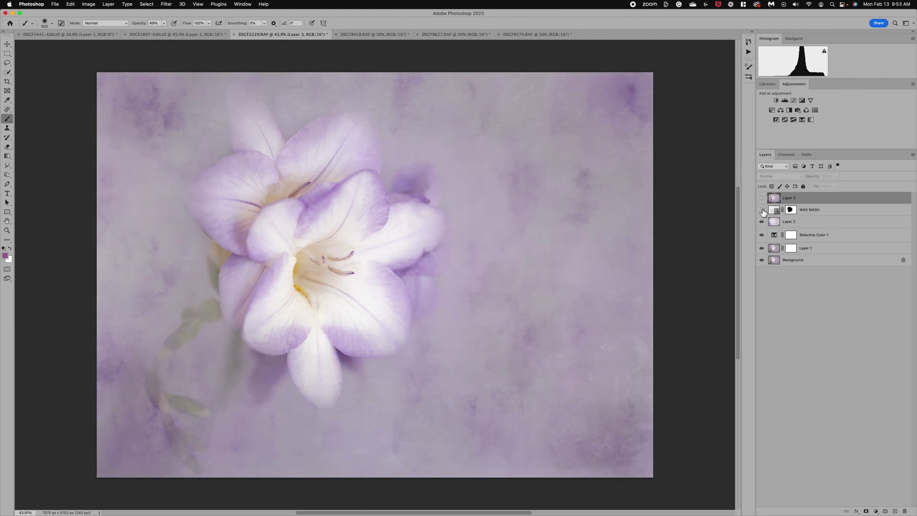
left_click(761, 210)
left_click(762, 222)
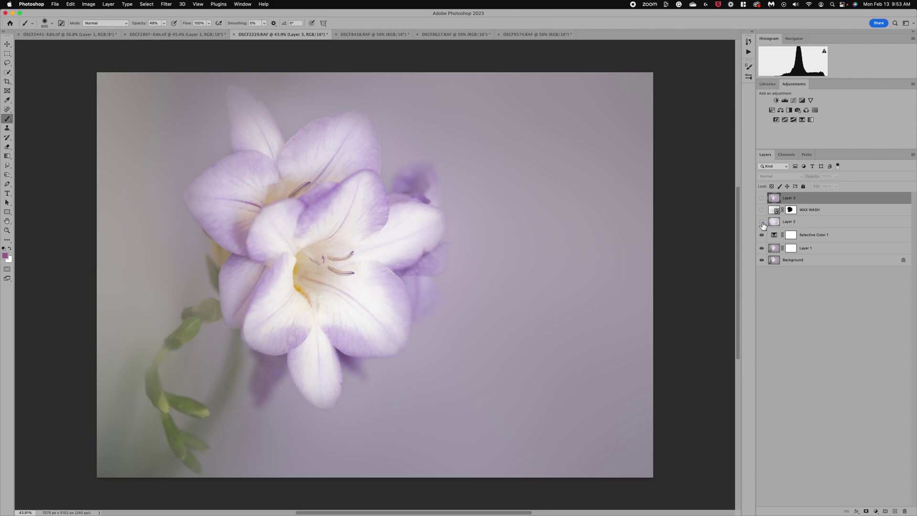
left_click(762, 198)
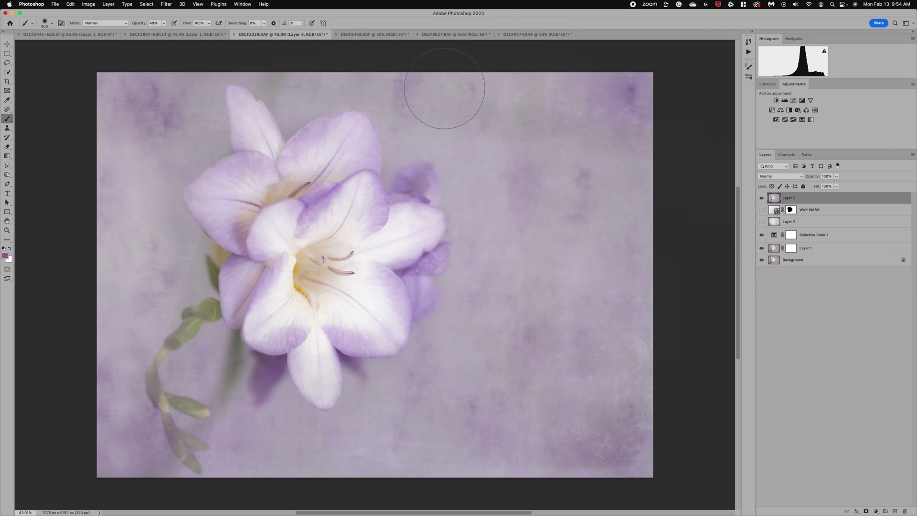
Step: Switch to DSCF9574.RAF, duplicate the Background layer as "Background copy", and hide the original Background layer
left_click(380, 35)
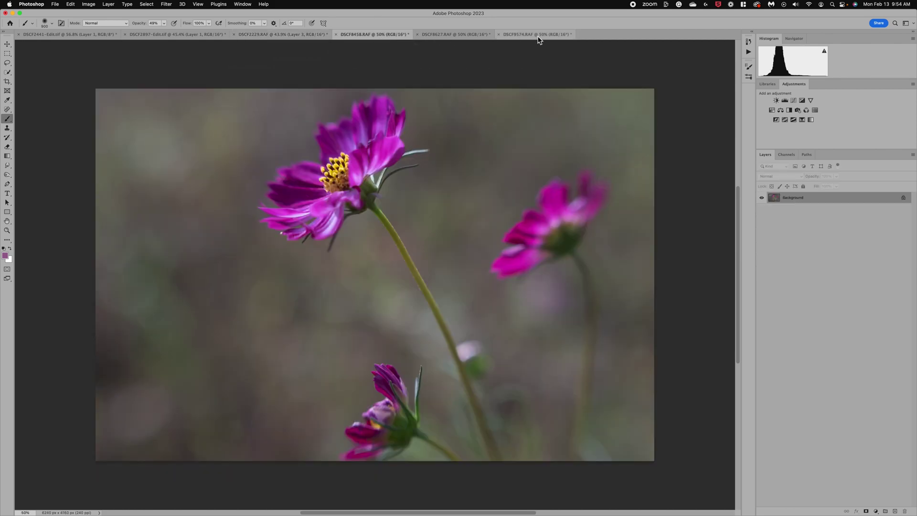
left_click(541, 35)
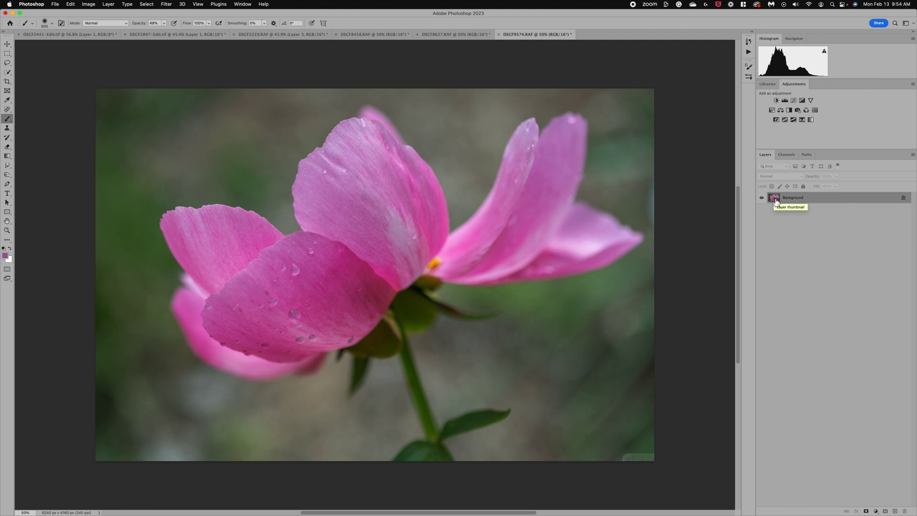
right_click(800, 197)
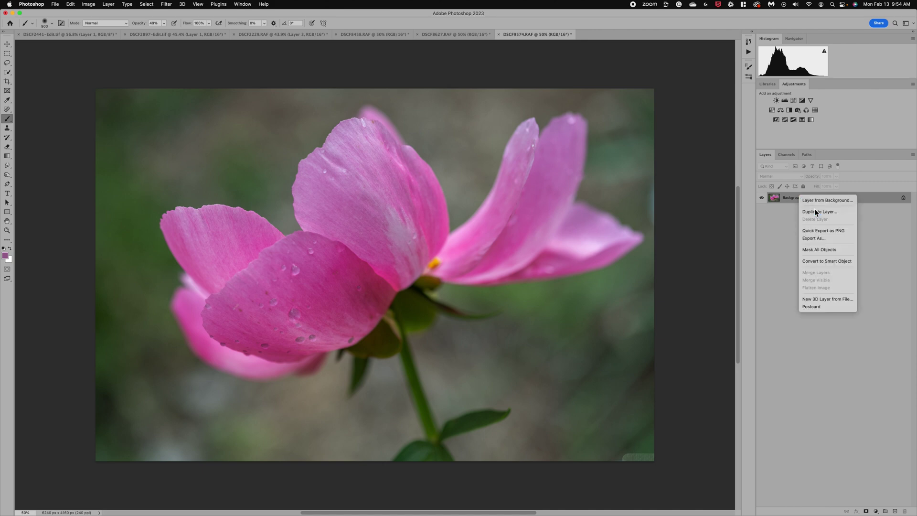
left_click(816, 214)
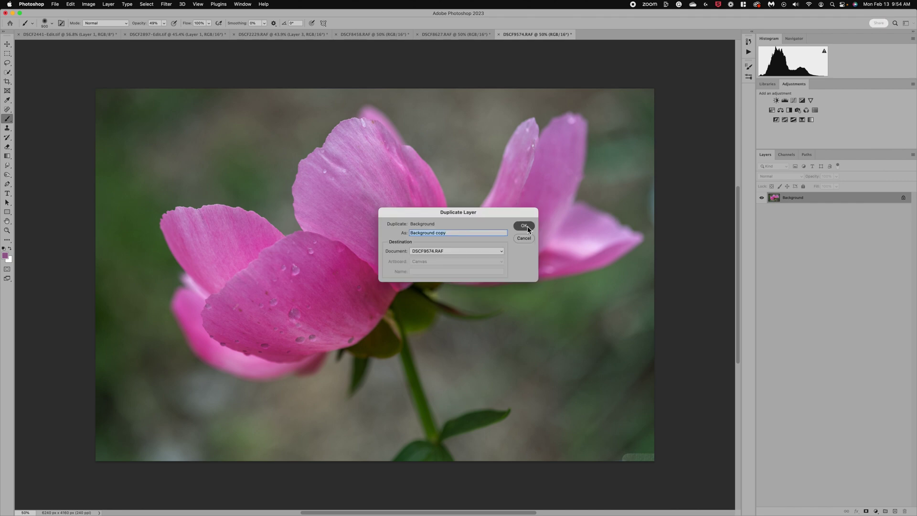
left_click(527, 225)
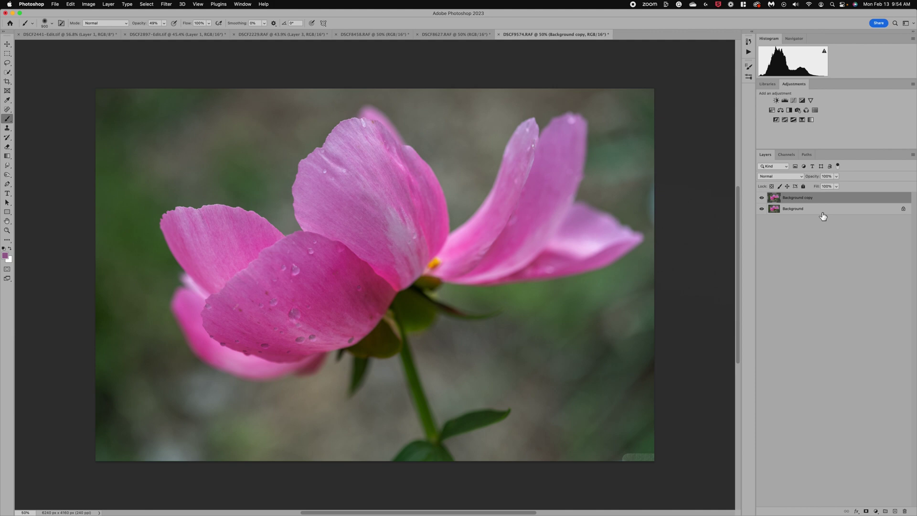
left_click(761, 209)
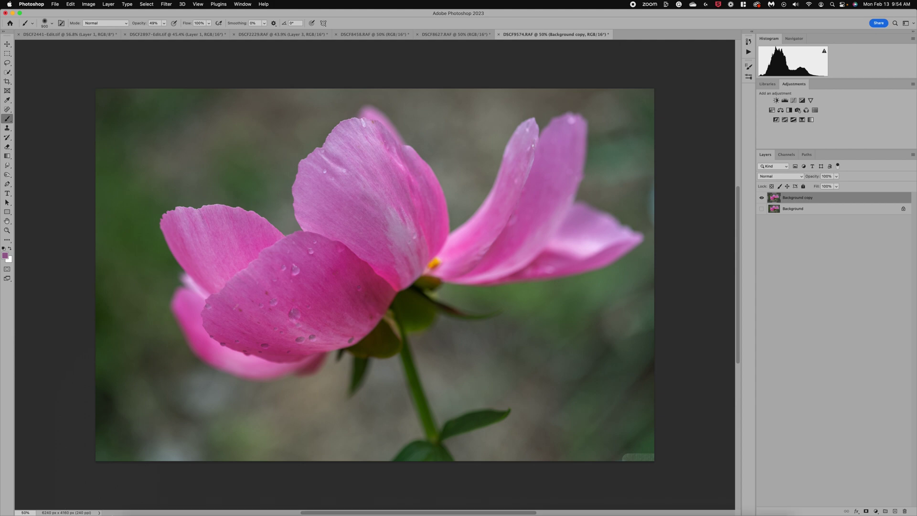
Step: Switch to Finder and preview the Printemps Vert.jpg and Spring Equinox.jpg textures in the Flypaper Textures Spring Painterly folder
mouse_move(131, 509)
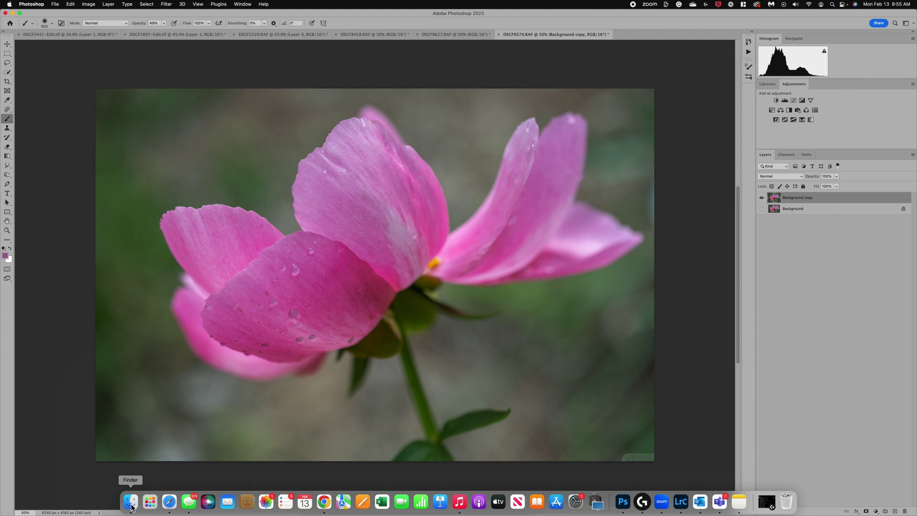
left_click(131, 501)
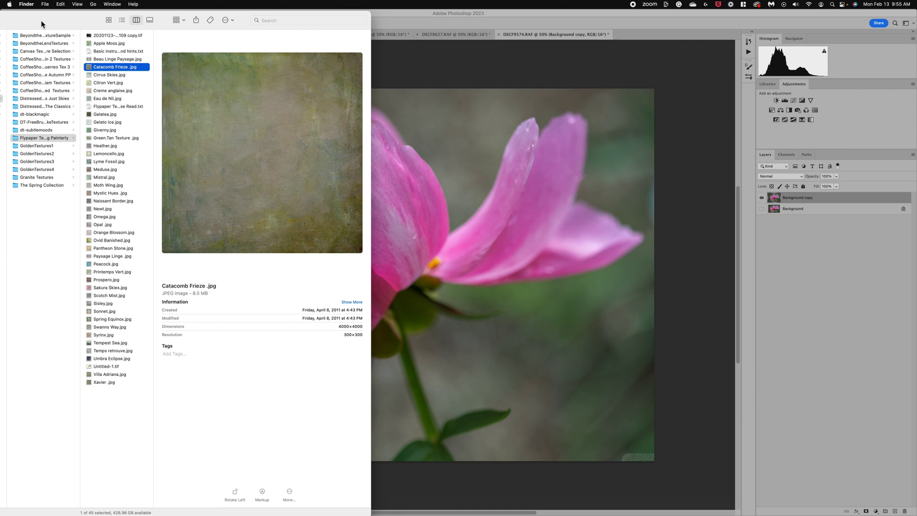
left_click_drag(62, 23, 137, 29)
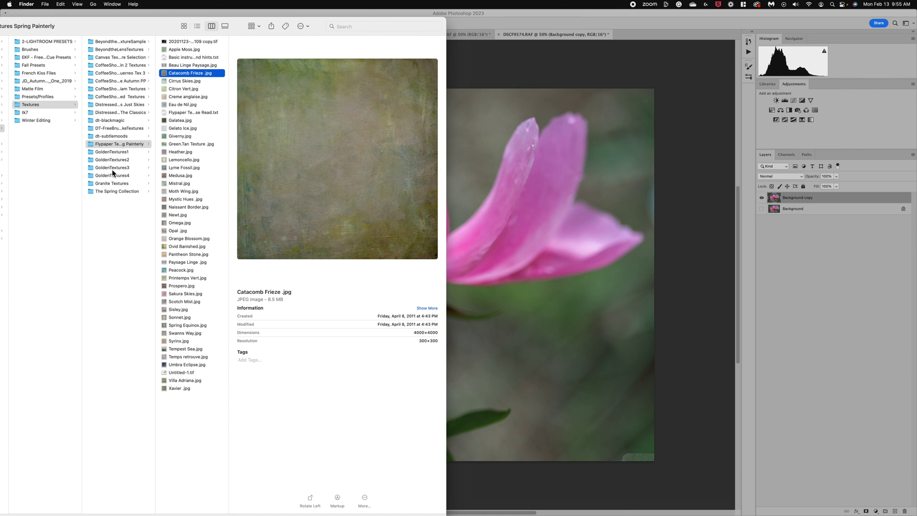
left_click(184, 278)
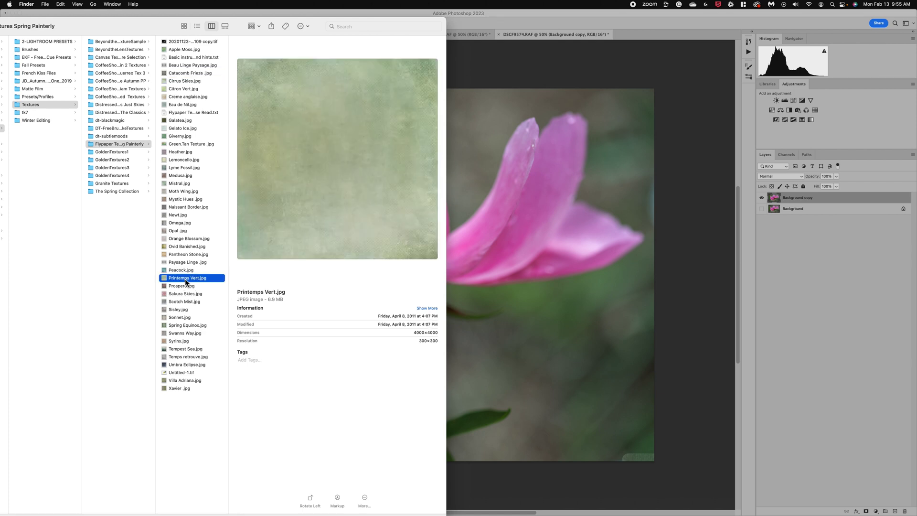
left_click(183, 326)
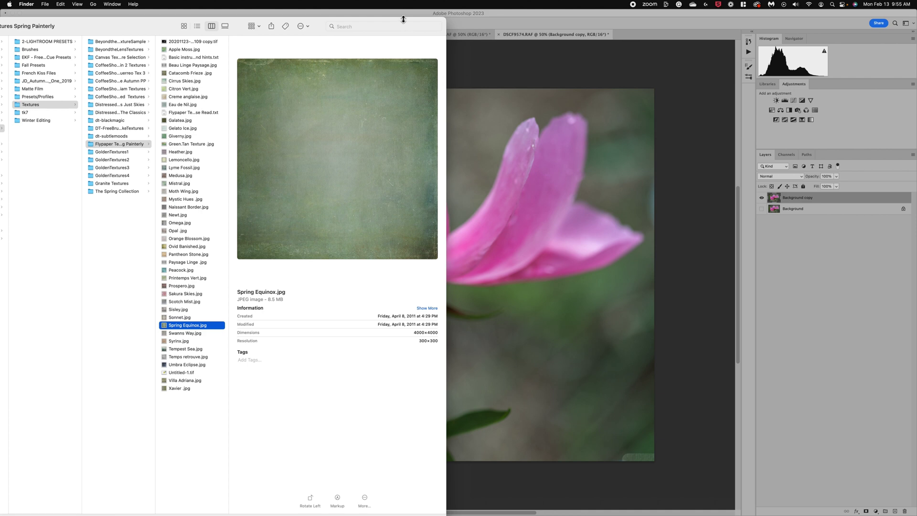
Step: Place the Spring Equinox.jpg texture from Finder into the DSCF9574.RAF image as a new layer
left_click_drag(315, 25, 174, 36)
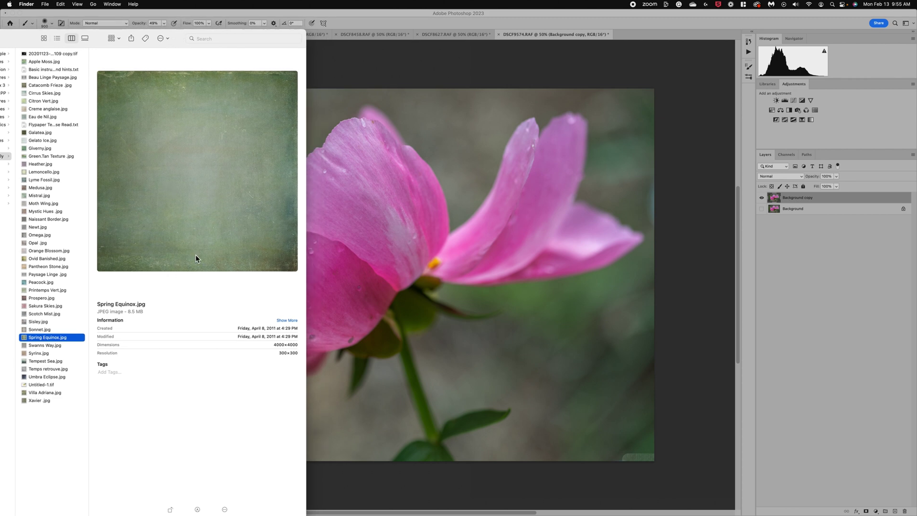
left_click(58, 337)
left_click_drag(64, 339, 427, 342)
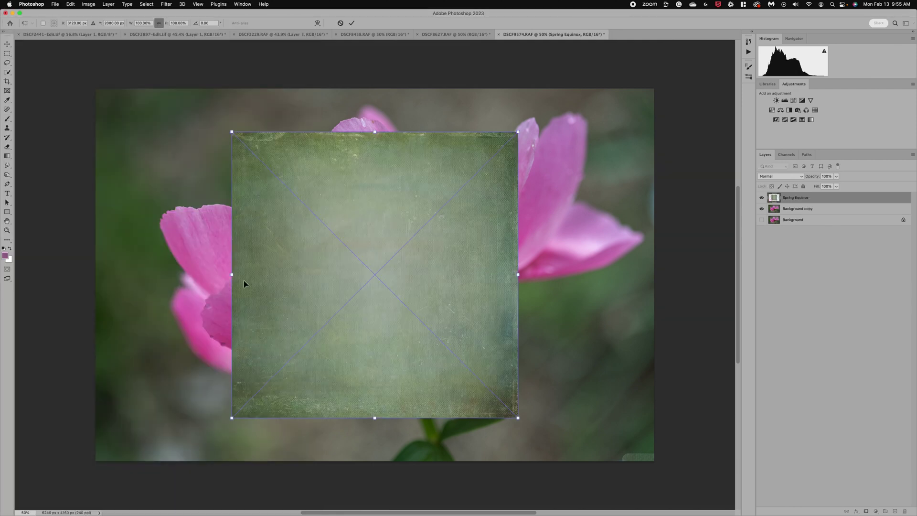
Step: Scale the placed Spring Equinox texture to about 208% so it covers the whole canvas, and commit the placement
left_click_drag(234, 274, 84, 234)
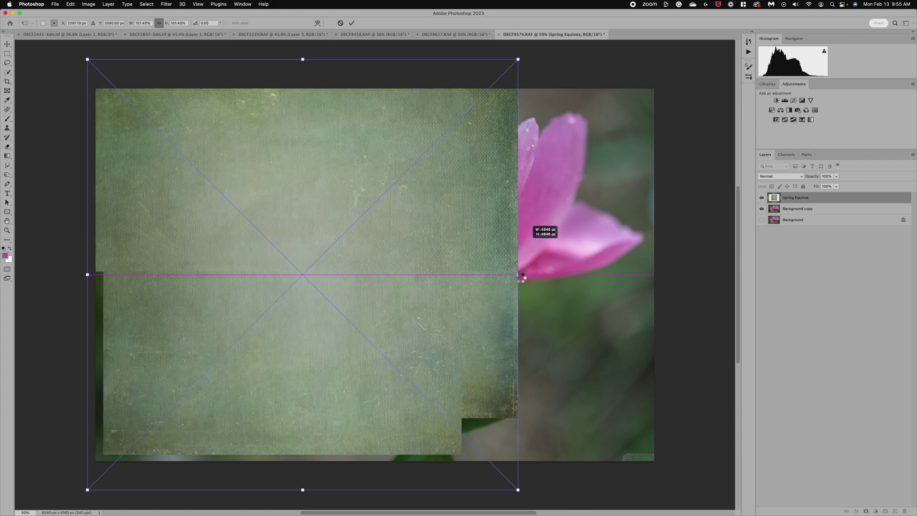
left_click_drag(519, 279, 681, 281)
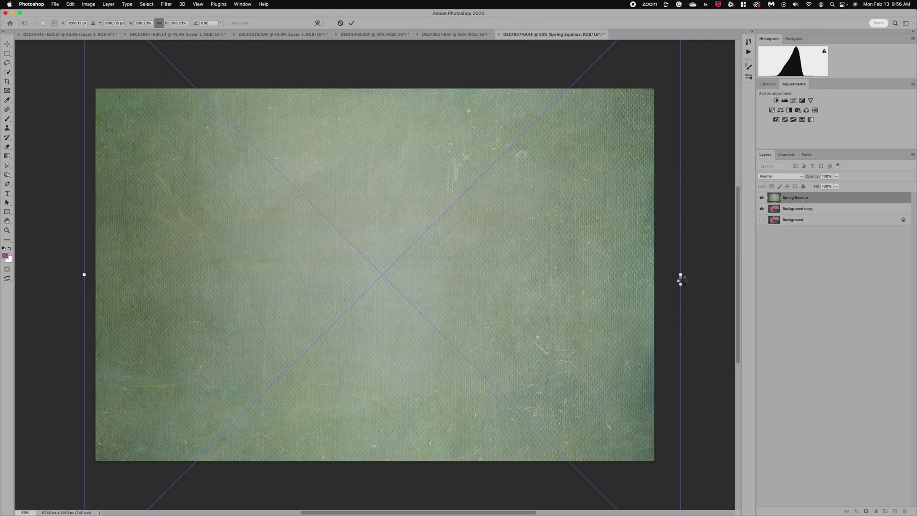
key("Return")
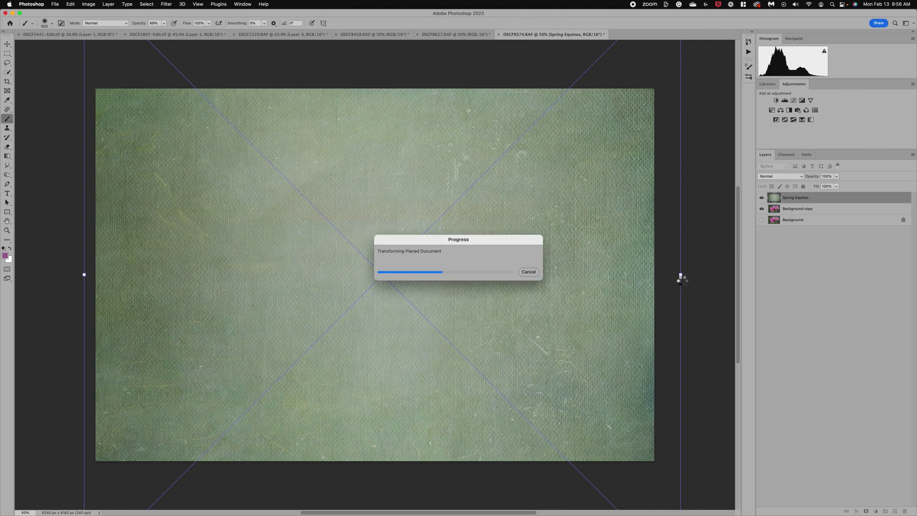
key("b")
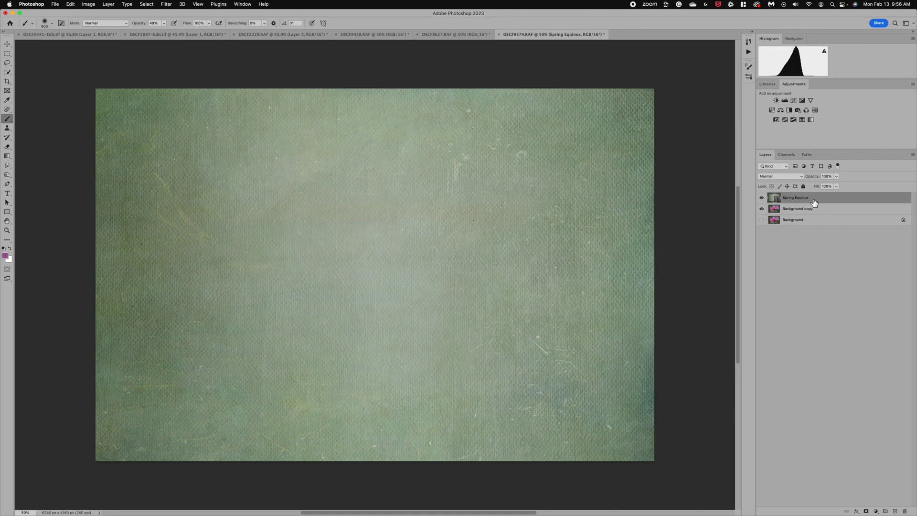
Step: Lower the Spring Equinox layer's opacity to 36% and add a layer mask to it
left_click(836, 176)
left_click_drag(826, 184, 817, 187)
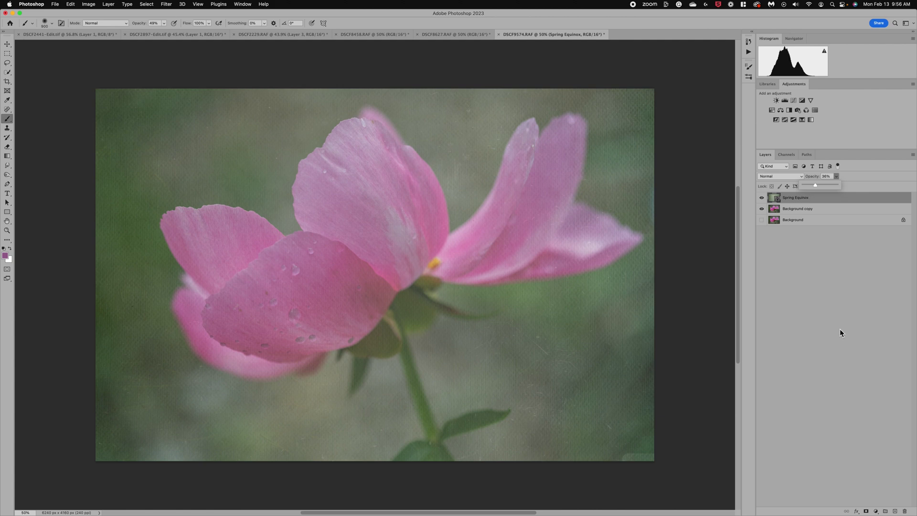
left_click(866, 512)
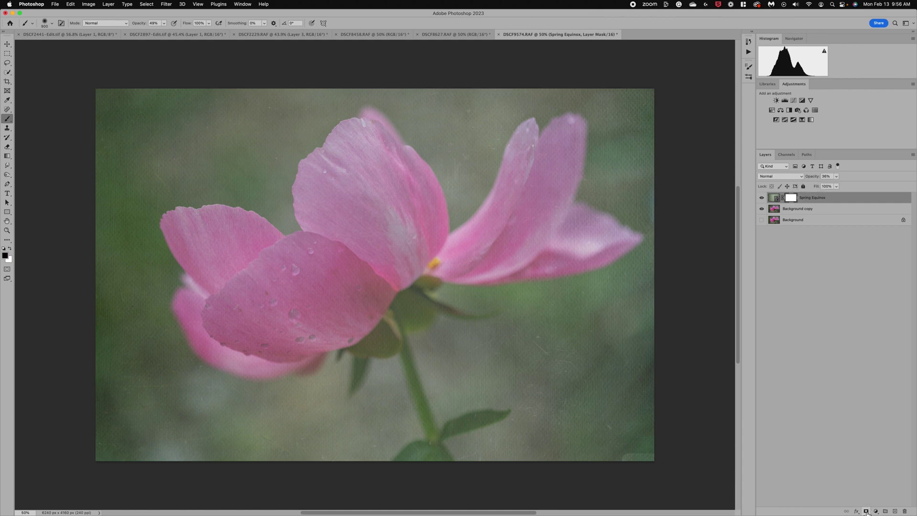
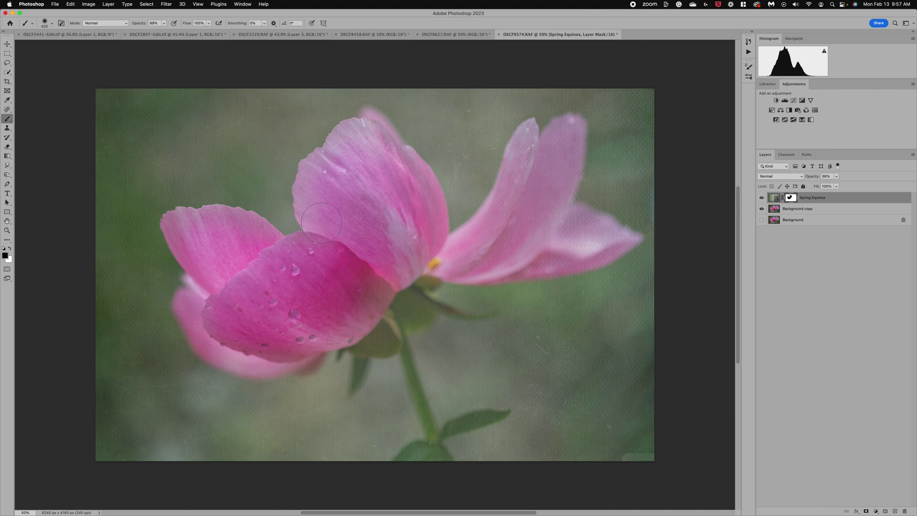
Step: Paint black on the Spring Equinox layer mask over the pink petals to remove the texture from them
mouse_move(321, 222)
left_mouse_down()
mouse_move(336, 181)
mouse_move(375, 151)
mouse_move(419, 197)
mouse_move(419, 243)
left_mouse_up()
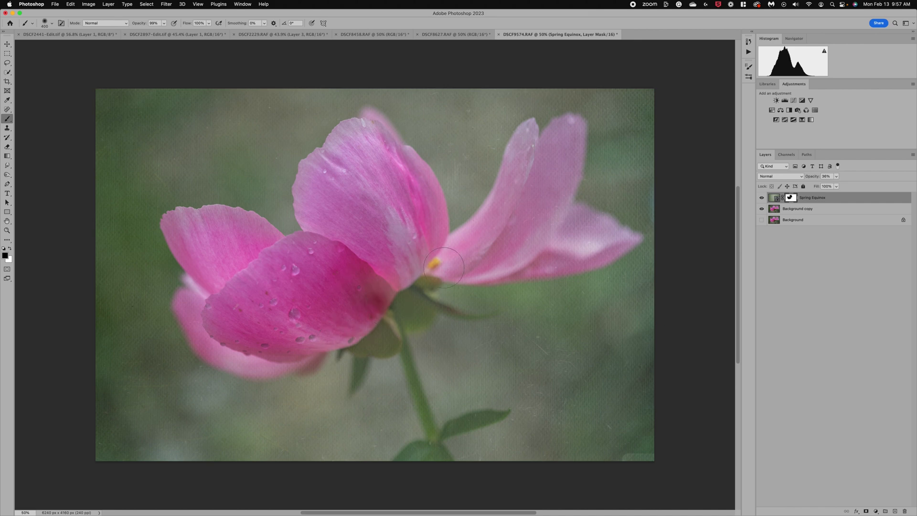
mouse_move(454, 265)
left_mouse_down()
mouse_move(504, 237)
mouse_move(542, 169)
mouse_move(562, 164)
mouse_move(544, 226)
mouse_move(521, 257)
mouse_move(478, 269)
left_mouse_up()
key("bracketright")
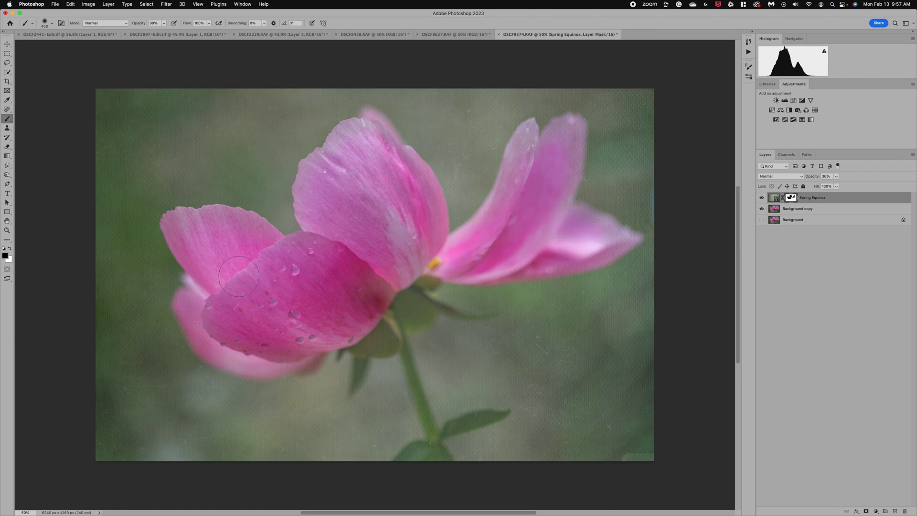
mouse_move(239, 276)
left_mouse_down()
mouse_move(204, 264)
mouse_move(216, 331)
mouse_move(250, 355)
left_mouse_up()
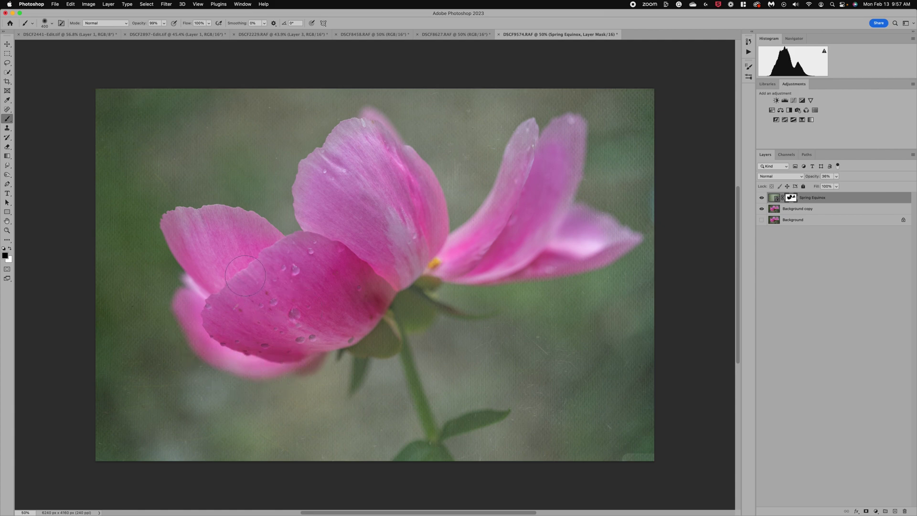
Step: Set the brush opacity to 45% and mask the texture off the sepals, stem and leaf, using a smaller brush for the stem
left_click(164, 24)
left_click(207, 251)
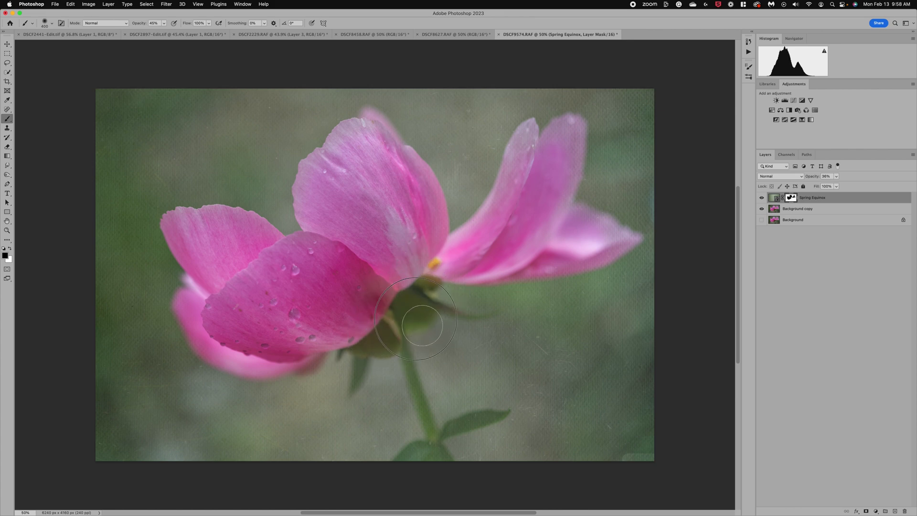
mouse_move(327, 226)
left_mouse_down()
mouse_move(361, 137)
mouse_move(382, 128)
mouse_move(430, 217)
mouse_move(480, 243)
mouse_move(516, 205)
mouse_move(510, 200)
mouse_move(528, 132)
mouse_move(532, 147)
mouse_move(571, 135)
mouse_move(561, 190)
mouse_move(527, 237)
mouse_move(572, 217)
mouse_move(614, 240)
mouse_move(515, 265)
mouse_move(619, 258)
mouse_move(492, 273)
left_mouse_up()
key("bracketleft")
key("bracketleft")
key("bracketleft")
mouse_move(404, 355)
left_mouse_down()
mouse_move(437, 446)
mouse_move(400, 469)
mouse_move(423, 450)
mouse_move(446, 462)
mouse_move(443, 455)
mouse_move(413, 462)
mouse_move(501, 417)
left_mouse_up()
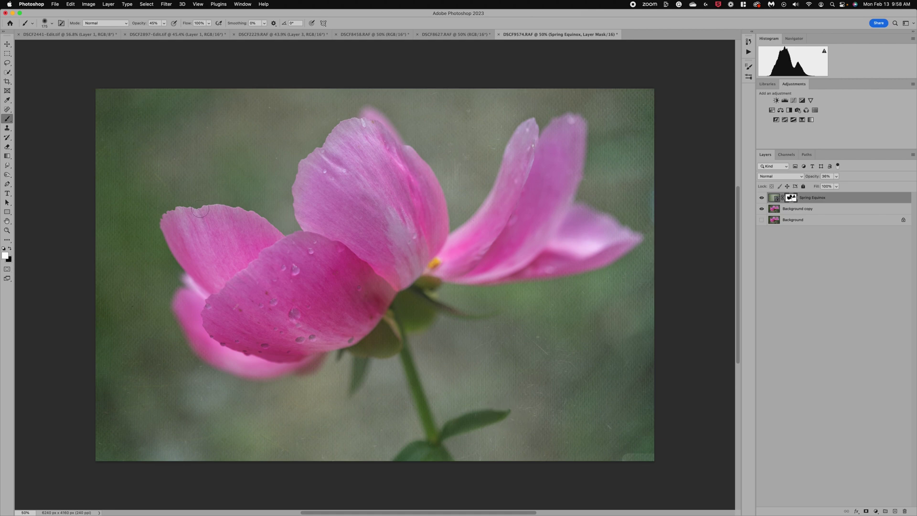
Step: With a small white brush, paint the texture back in along the outer edge of the left-hand petals
key("bracketleft")
key("bracketleft")
key("bracketleft")
key("bracketleft")
left_click_drag(179, 284, 180, 343)
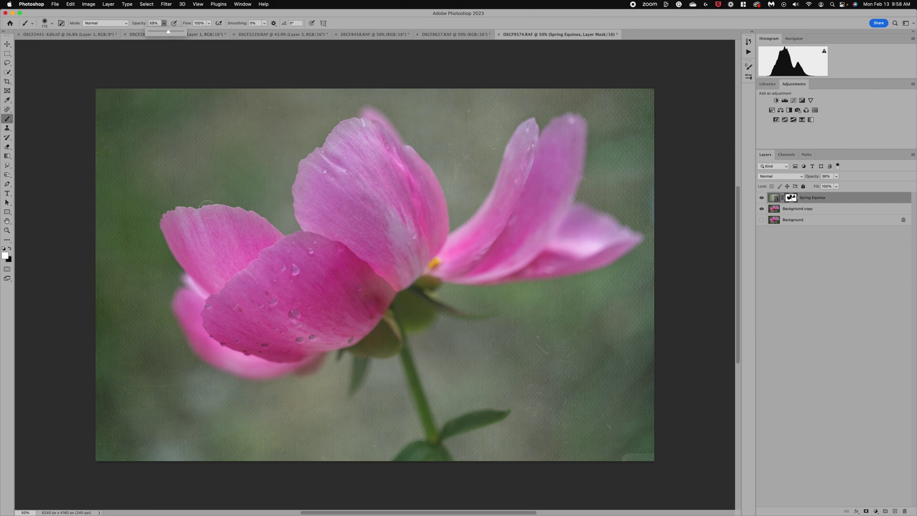
Step: Enlarge the mask brush to 600 px
key("bracketright")
key("bracketright")
key("bracketright")
key("bracketright")
key("bracketright")
key("bracketright")
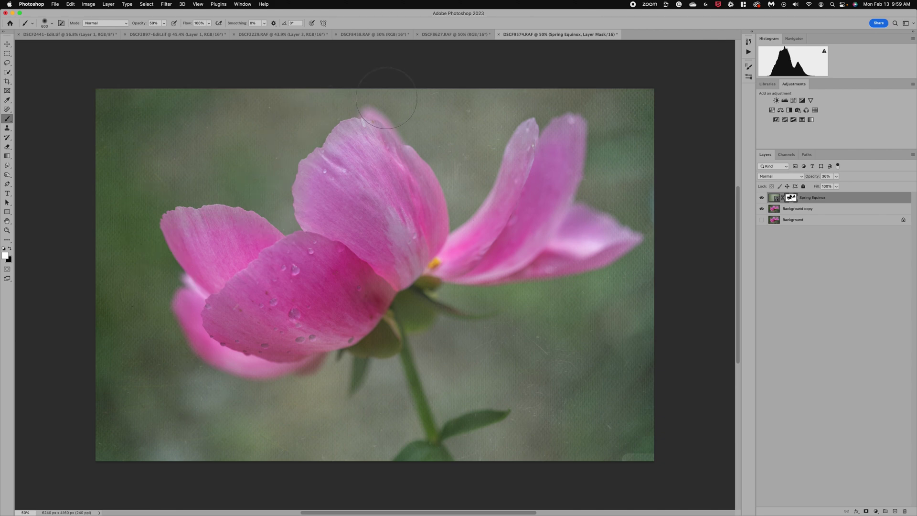
Step: Compare the peony image with and without the masked Spring Equinox texture layer
left_click(762, 198)
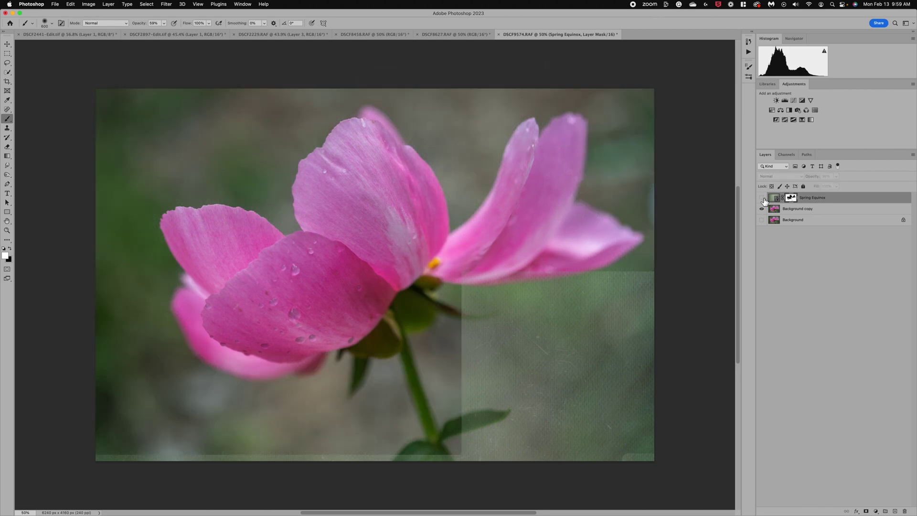
left_click(762, 198)
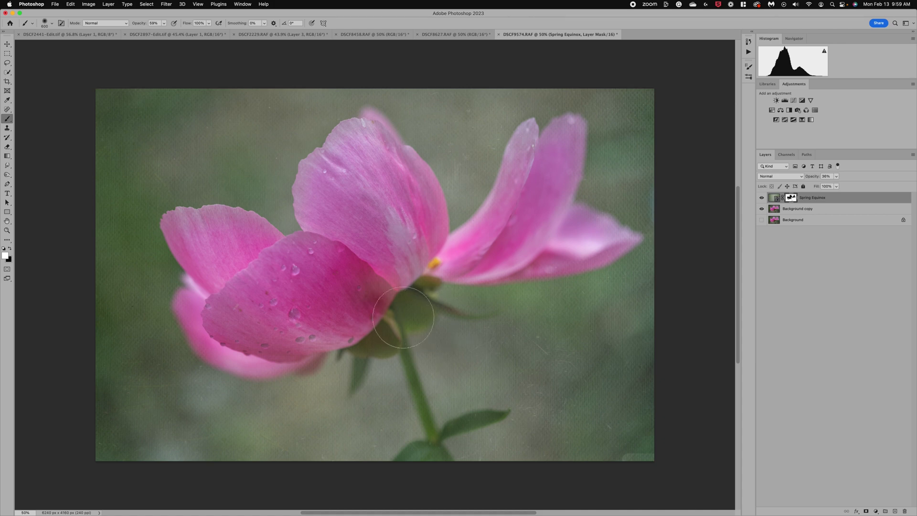
Step: With a black brush at 31% opacity, mask more of the texture off the peony's sepals and down the stem
left_click(10, 248)
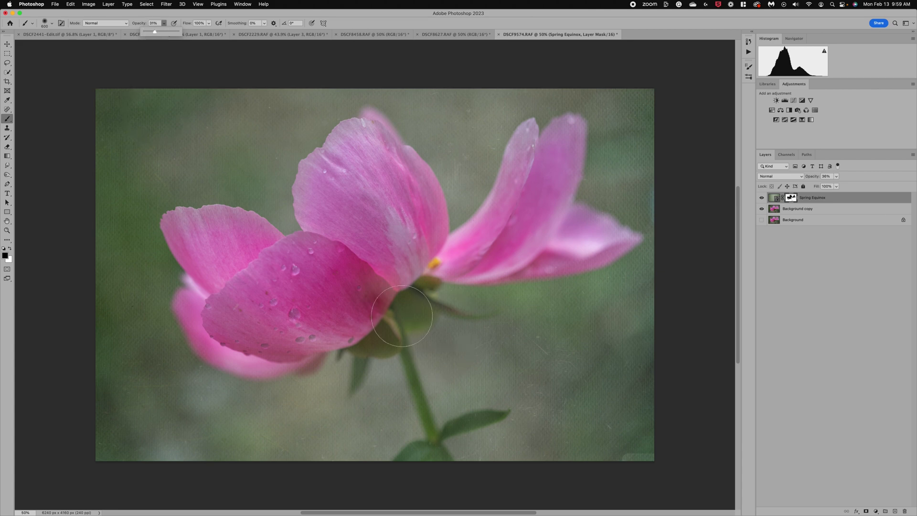
mouse_move(404, 312)
left_mouse_down()
mouse_move(389, 315)
mouse_move(394, 341)
mouse_move(432, 436)
mouse_move(429, 430)
mouse_move(427, 451)
mouse_move(409, 454)
mouse_move(490, 415)
mouse_move(444, 425)
left_mouse_up()
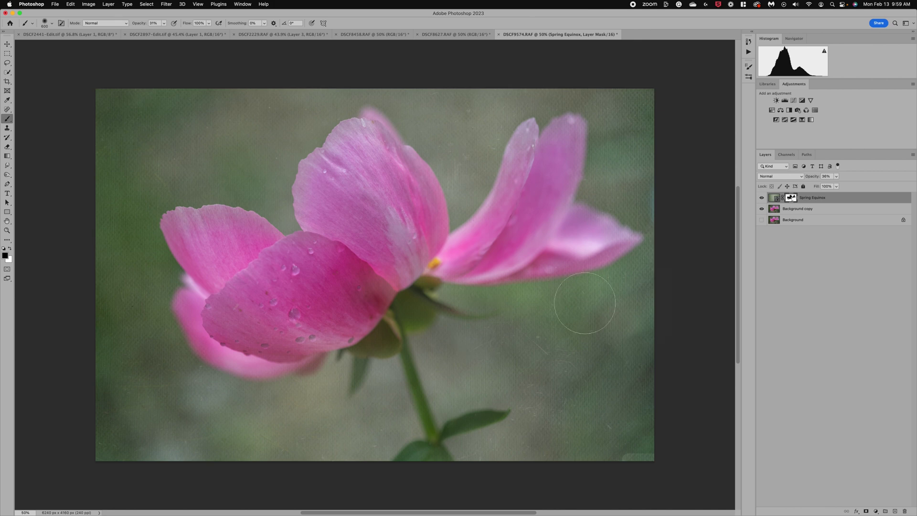
Step: Switch to the tulip image DSCF8627.RAF, duplicate its Background layer as Background copy and hide the original Background
left_click(452, 35)
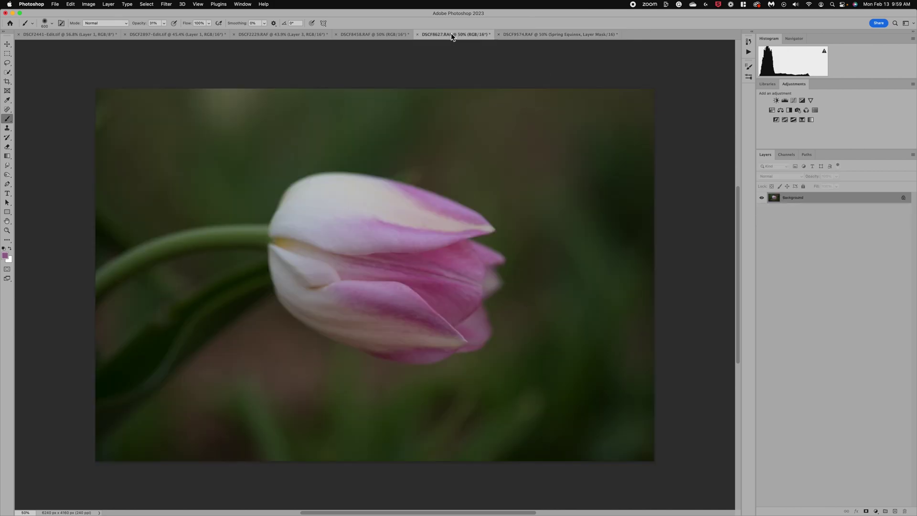
right_click(774, 200)
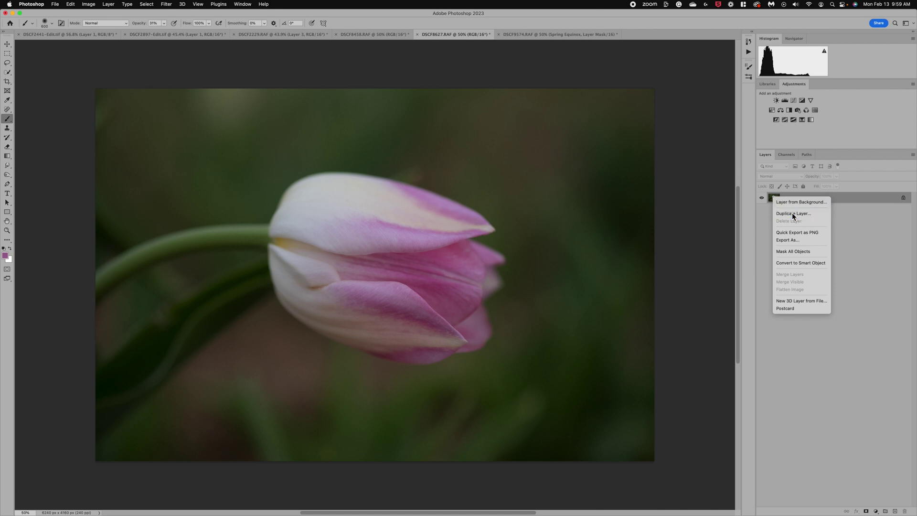
left_click(791, 213)
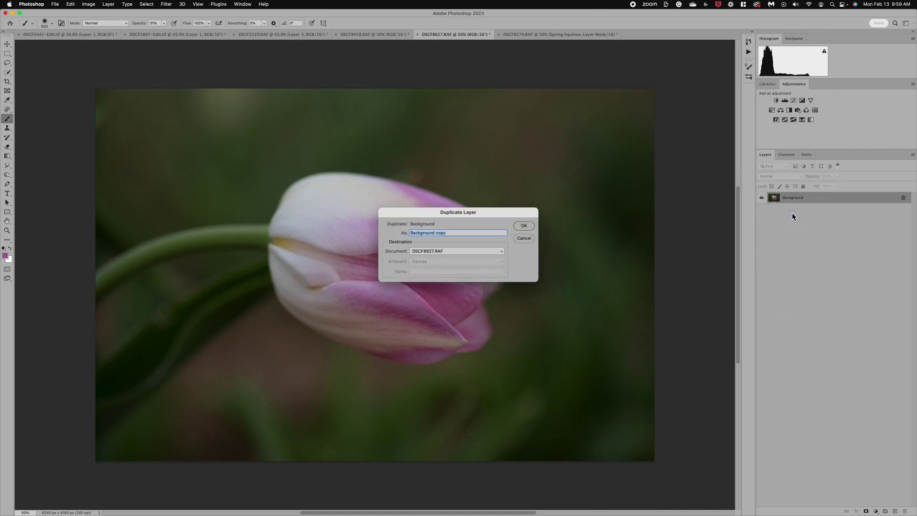
left_click(528, 225)
left_click(762, 208)
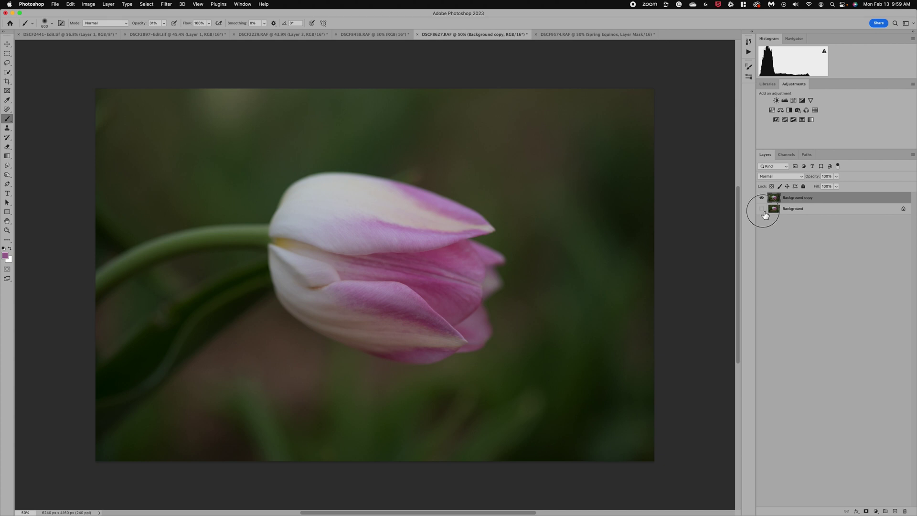
Step: Select the tulip and its stem with the Object Selection tool and copy the selection to a new layer
left_click(147, 5)
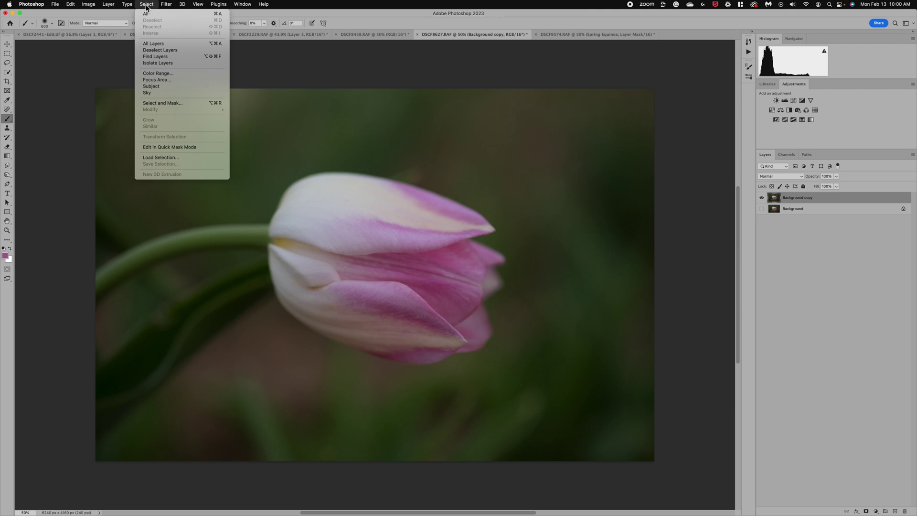
left_click(146, 5)
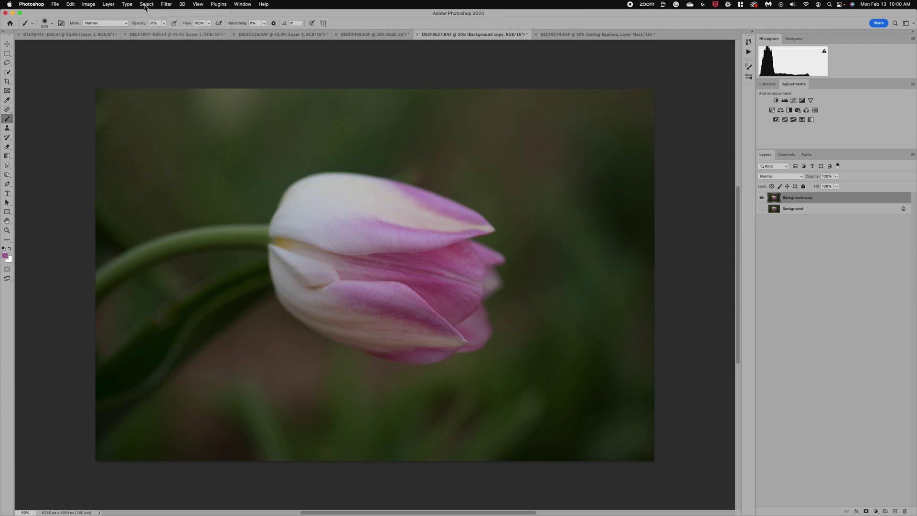
left_click(8, 74)
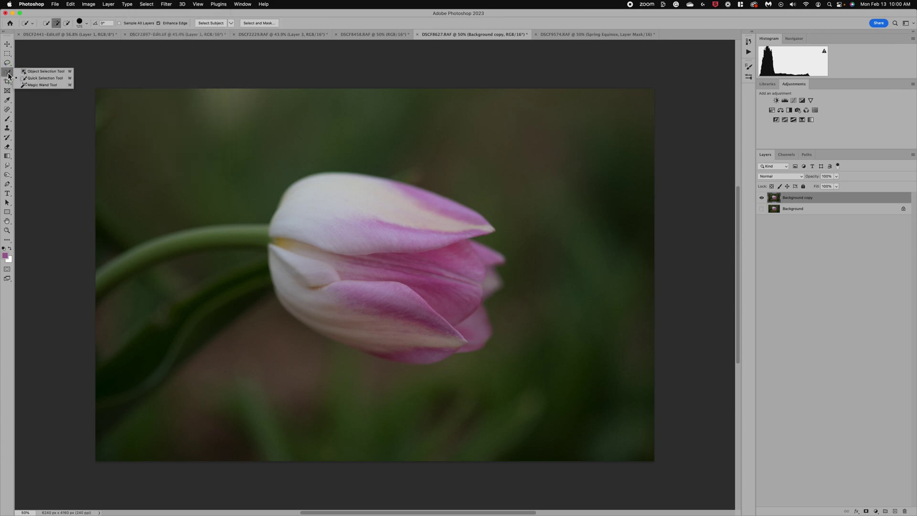
left_click(40, 71)
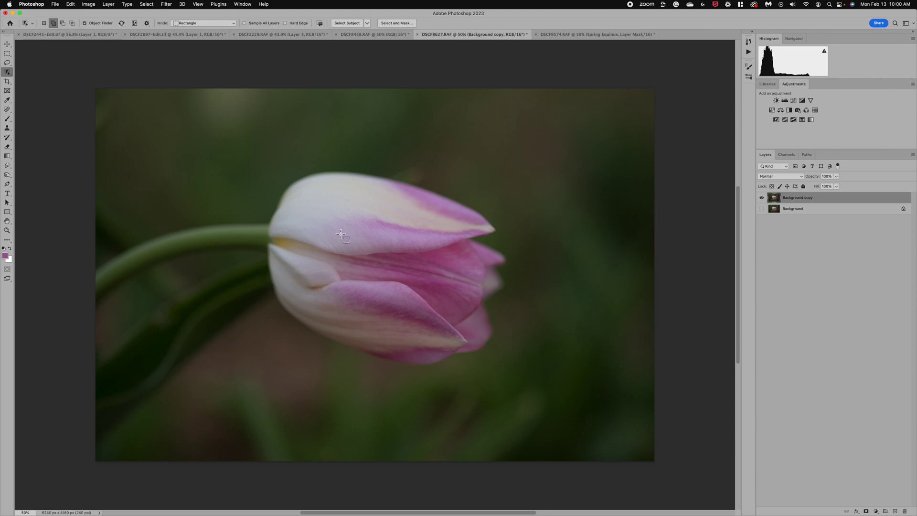
left_click_drag(107, 167, 521, 369)
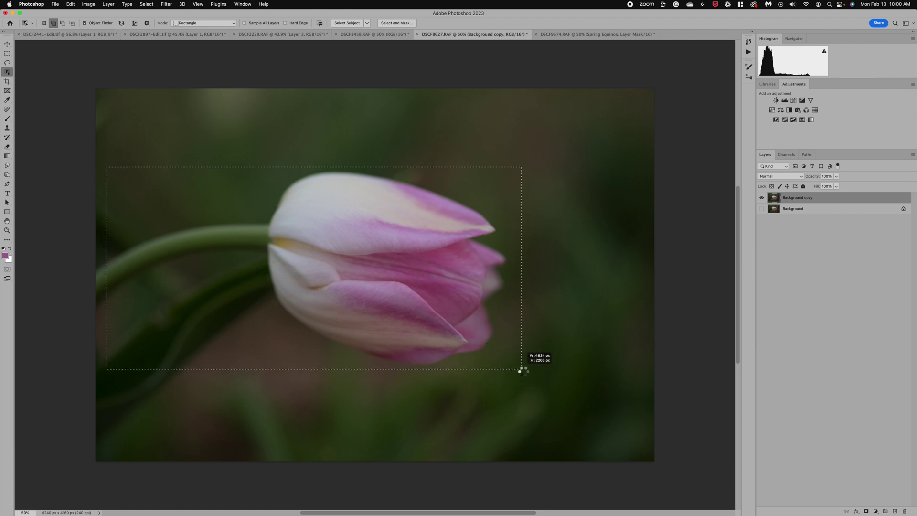
left_click_drag(522, 369, 523, 370)
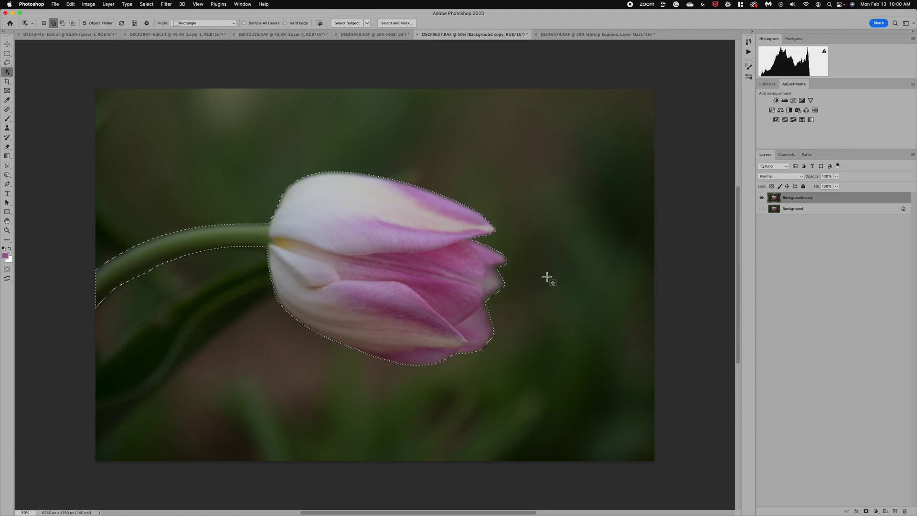
key("super+j")
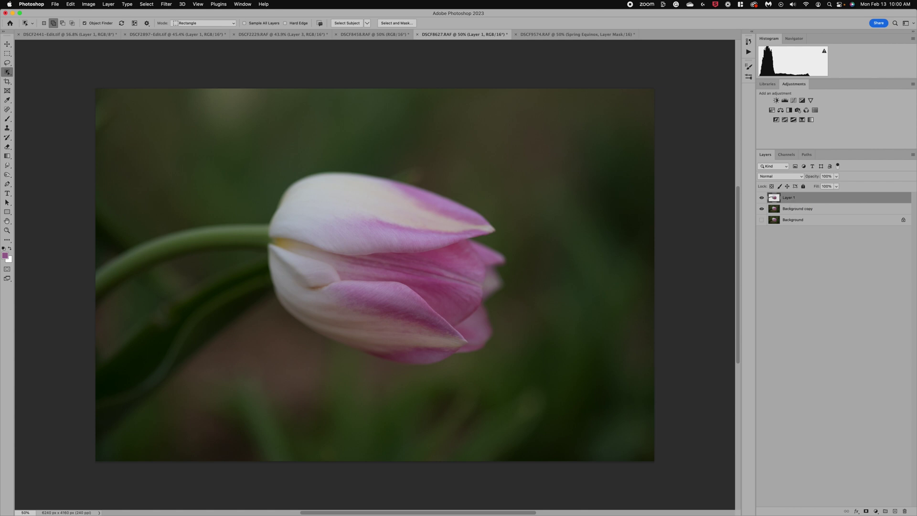
Step: Switch to the texture folder in Finder and preview Catacomb Frieze and Lyme Fossil as candidates for the tulip
left_click(133, 501)
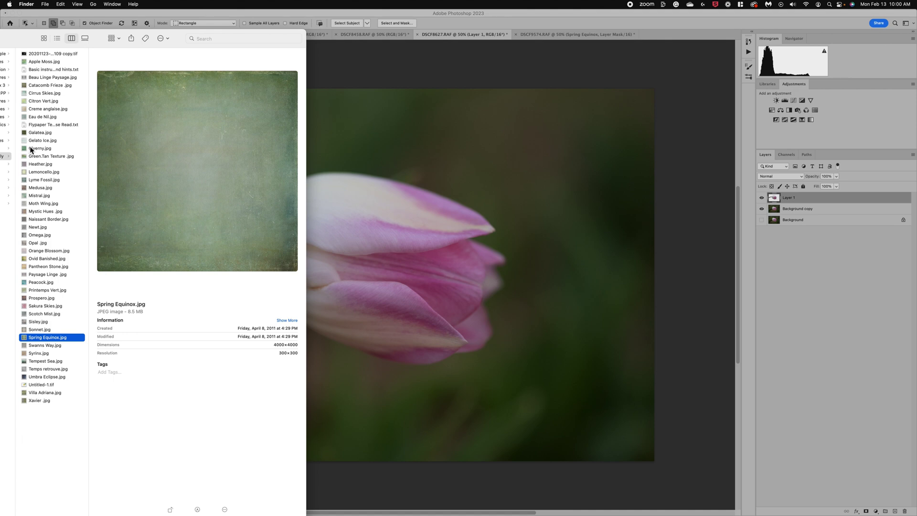
left_click(36, 86)
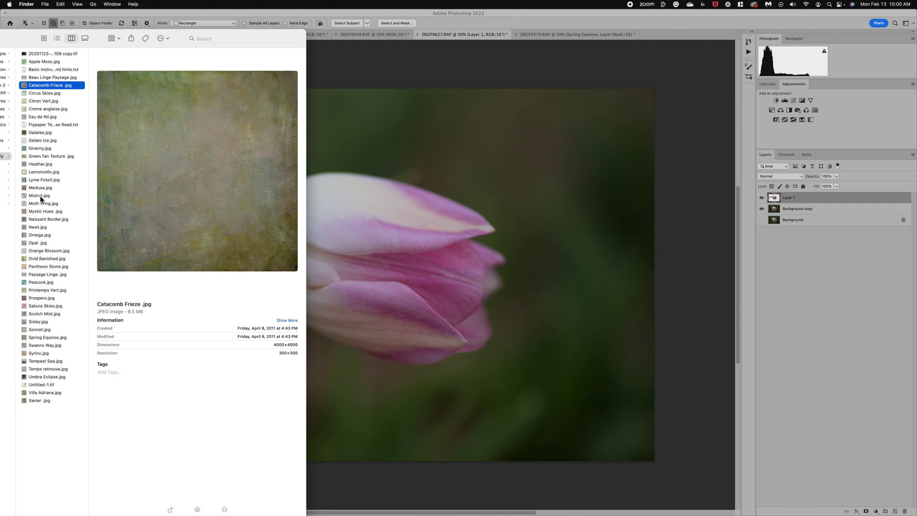
left_click(43, 181)
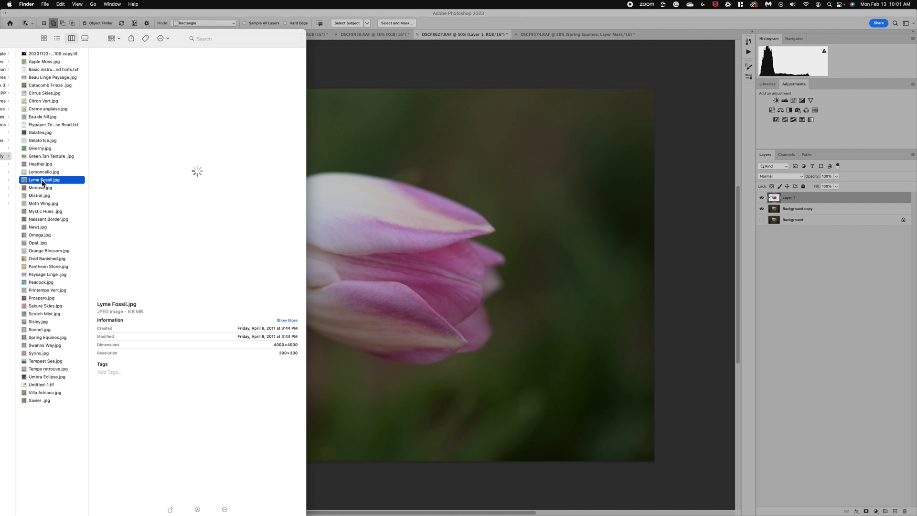
Step: Place Catacomb Frieze.jpg into the tulip image and enlarge it from both sides until it covers the whole canvas
left_click(42, 86)
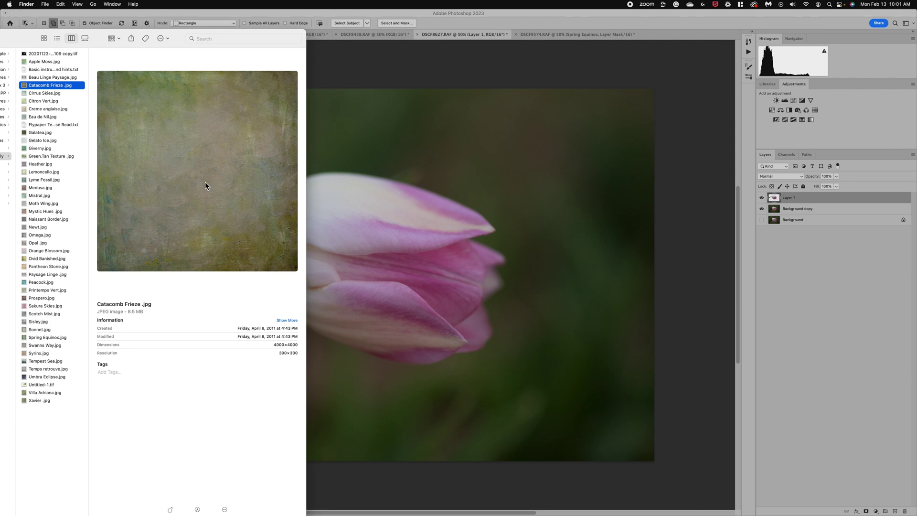
left_click(470, 214)
left_click_drag(471, 212, 471, 213)
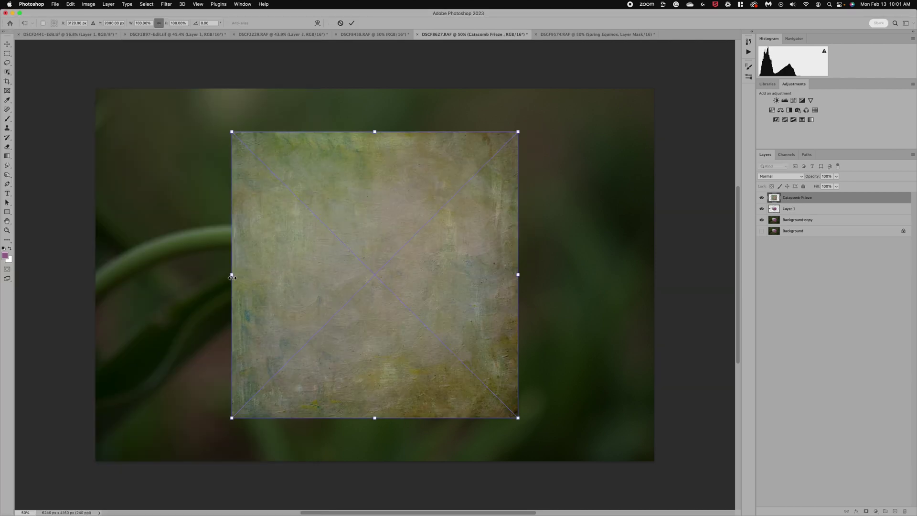
left_click_drag(231, 275, 92, 275)
left_click_drag(518, 275, 677, 275)
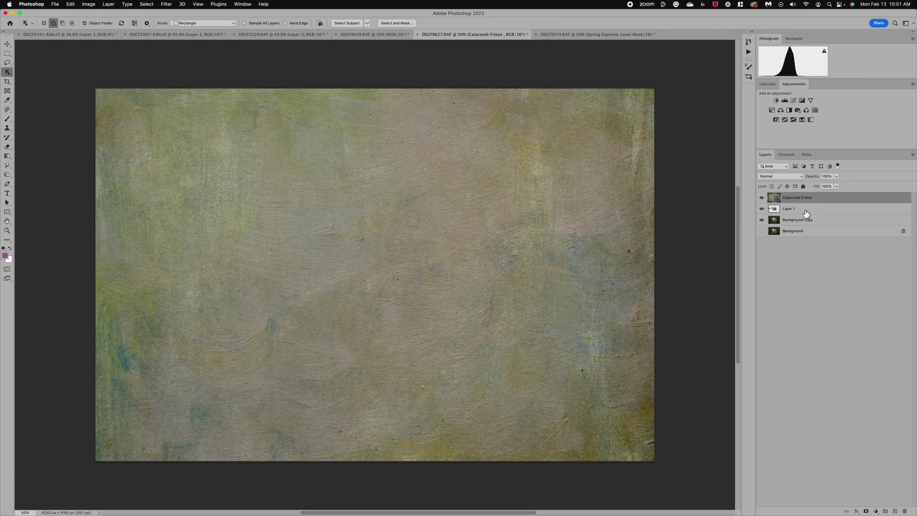
Step: Move the cut-out tulip layer above the Catacomb Frieze texture and set the texture layer's opacity to 30%
left_click_drag(806, 210, 803, 197)
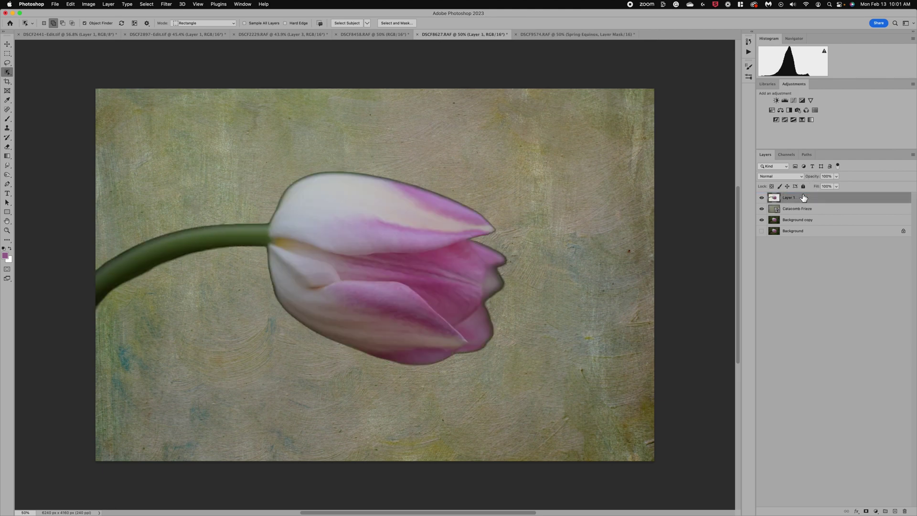
left_click(793, 210)
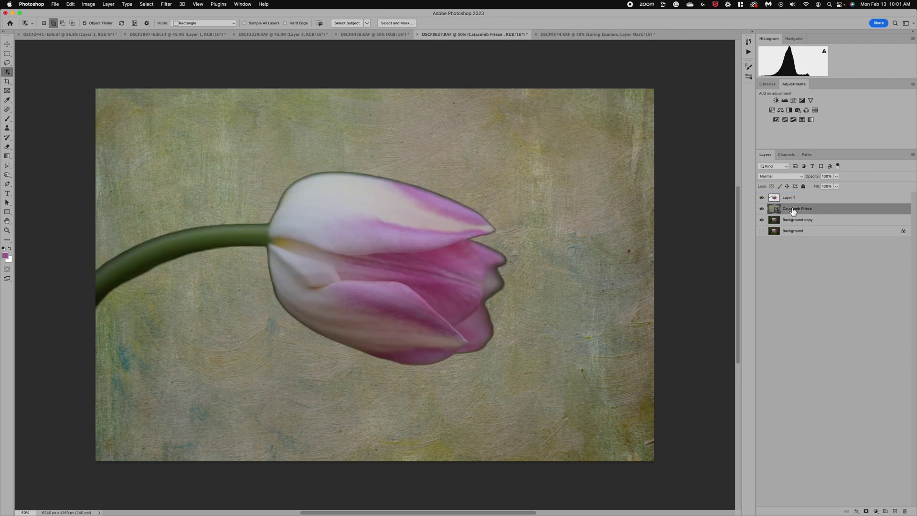
left_click_drag(835, 176, 814, 187)
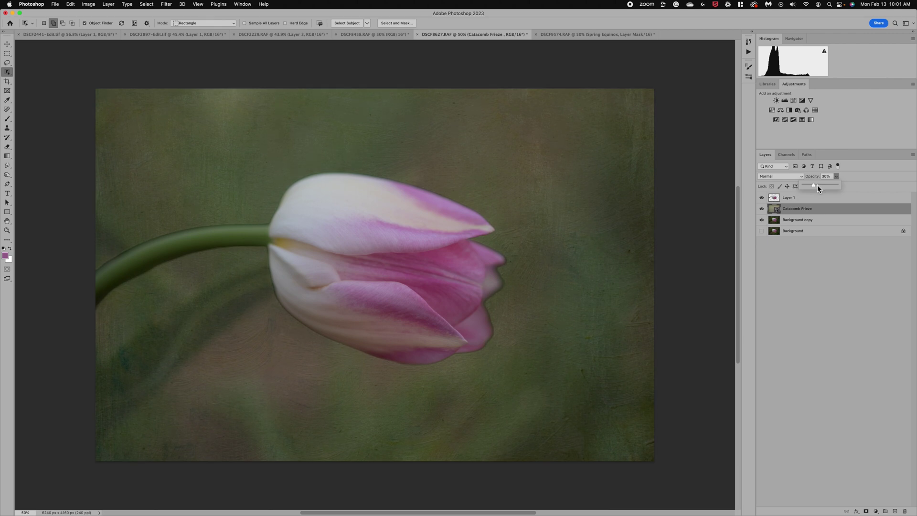
Step: Add a white layer mask to the cut-out tulip layer, with black as the foreground colour
left_click(790, 198)
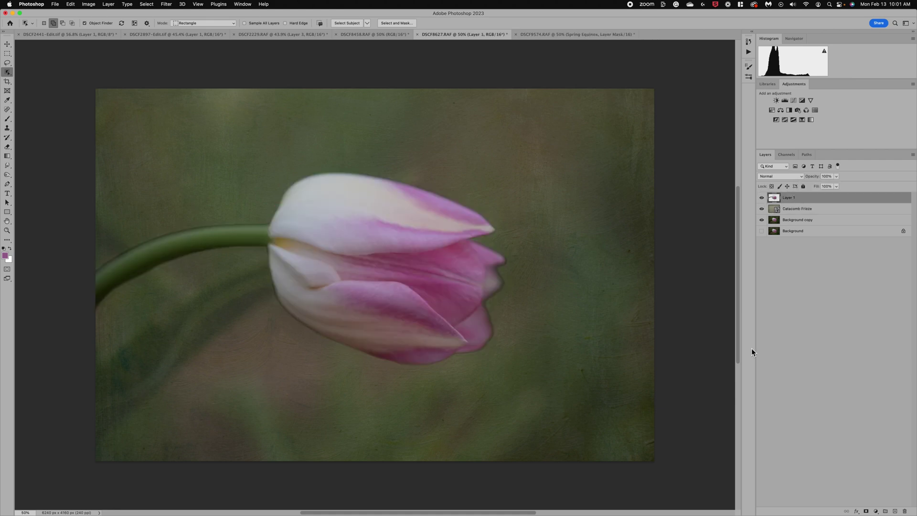
left_click(4, 249)
left_click(866, 511)
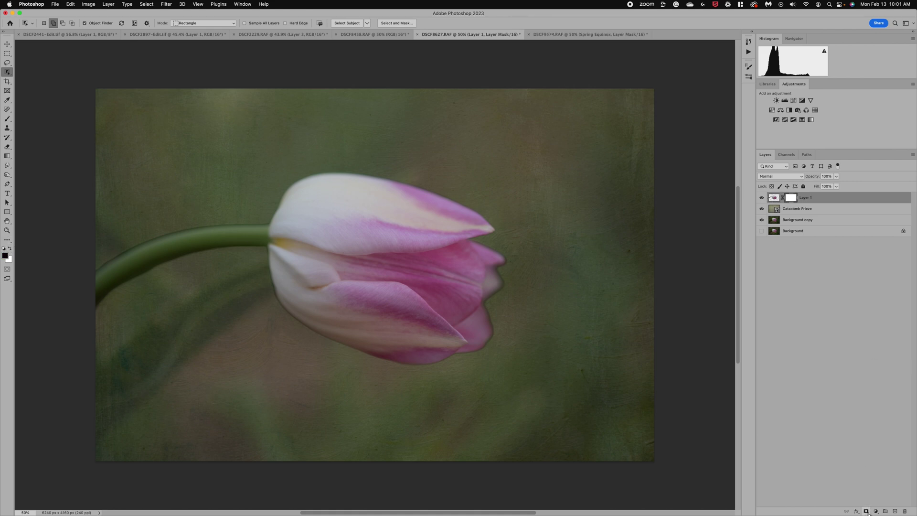
Step: With the Brush at 14% opacity, paint black on the mask along the tulip's outer edge to soften the cut-out
left_click(9, 123)
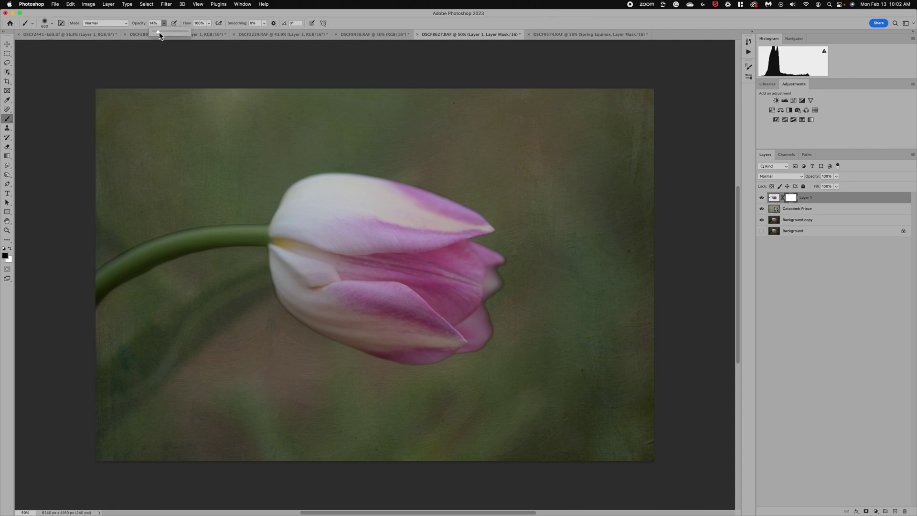
left_click(98, 272)
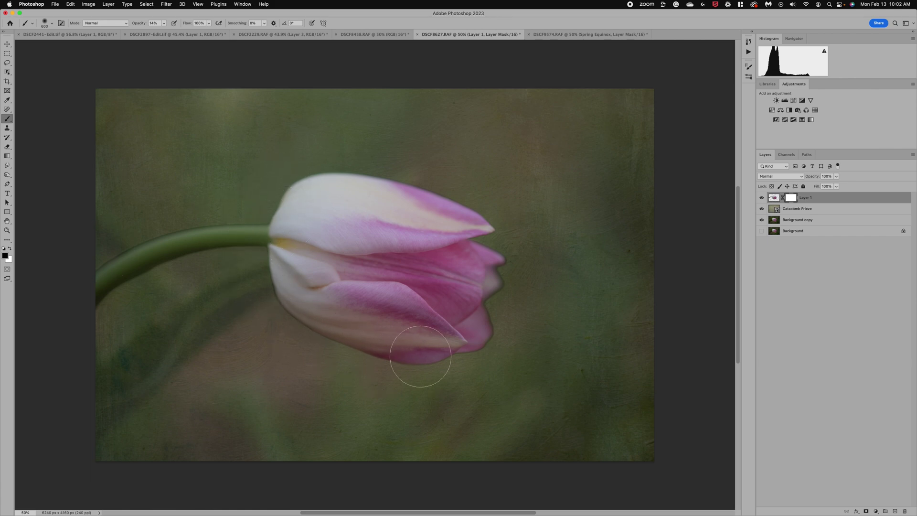
mouse_move(505, 291)
left_mouse_down()
mouse_move(482, 292)
mouse_move(478, 214)
mouse_move(458, 196)
left_mouse_up()
left_click_drag(267, 297, 253, 297)
Step: Raise the brush opacity to 33% and mask the dark fringe around the petals, using a 175 px brush at the tips
left_click_drag(164, 25, 172, 35)
mouse_move(268, 265)
left_mouse_down()
mouse_move(459, 359)
mouse_move(491, 346)
mouse_move(497, 325)
mouse_move(484, 296)
mouse_move(492, 326)
mouse_move(486, 298)
mouse_move(510, 277)
mouse_move(497, 282)
mouse_move(503, 245)
mouse_move(497, 263)
mouse_move(498, 241)
mouse_move(474, 227)
mouse_move(501, 256)
mouse_move(480, 236)
left_mouse_up()
mouse_move(271, 218)
left_mouse_down()
mouse_move(301, 180)
mouse_move(364, 182)
mouse_move(435, 201)
mouse_move(394, 181)
left_mouse_up()
mouse_move(491, 263)
left_mouse_down()
mouse_move(502, 267)
mouse_move(503, 246)
mouse_move(479, 346)
mouse_move(493, 339)
mouse_move(492, 300)
left_mouse_up()
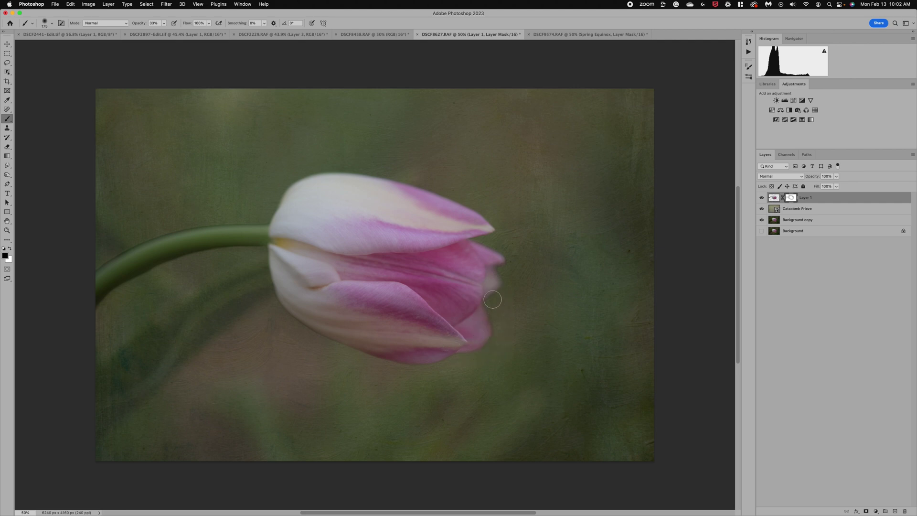
Step: At 54% brush opacity, mask the remaining fringe around the petals and stem, and restore the stem beside the flower with white
left_click_drag(164, 23, 171, 32)
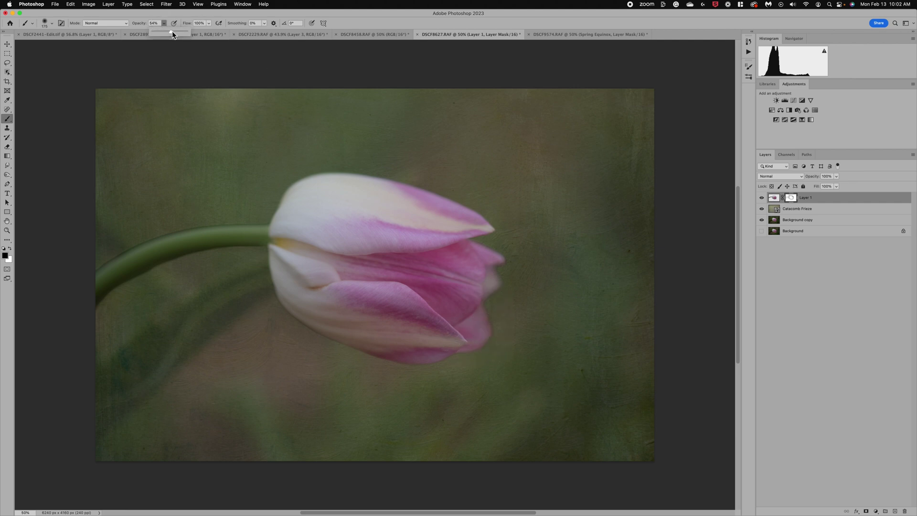
mouse_move(491, 321)
left_mouse_down()
mouse_move(487, 354)
mouse_move(405, 375)
mouse_move(408, 363)
mouse_move(368, 356)
mouse_move(292, 321)
mouse_move(285, 312)
mouse_move(311, 331)
mouse_move(280, 307)
mouse_move(268, 244)
mouse_move(273, 280)
mouse_move(266, 247)
mouse_move(244, 246)
mouse_move(100, 299)
mouse_move(159, 271)
mouse_move(85, 311)
left_mouse_up()
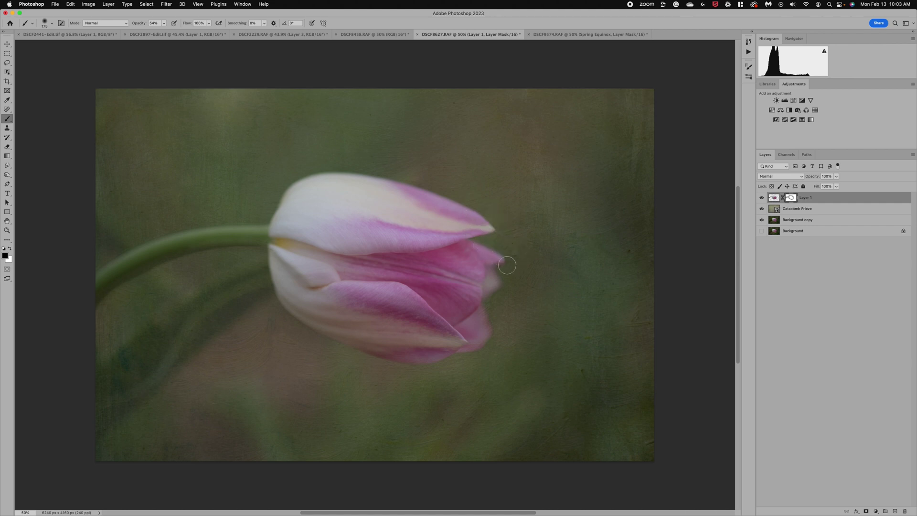
mouse_move(507, 265)
left_mouse_down()
mouse_move(503, 297)
mouse_move(438, 367)
left_mouse_up()
mouse_move(252, 304)
left_mouse_down()
mouse_move(281, 284)
mouse_move(281, 308)
mouse_move(329, 344)
mouse_move(388, 363)
mouse_move(444, 364)
left_mouse_up()
mouse_move(142, 276)
left_mouse_down()
mouse_move(191, 256)
mouse_move(250, 250)
left_mouse_up()
left_click(9, 249)
left_click_drag(234, 239, 276, 240)
Step: Compare the tulip image with and without the masked cut-out layer and the Background copy layer
left_click(761, 197)
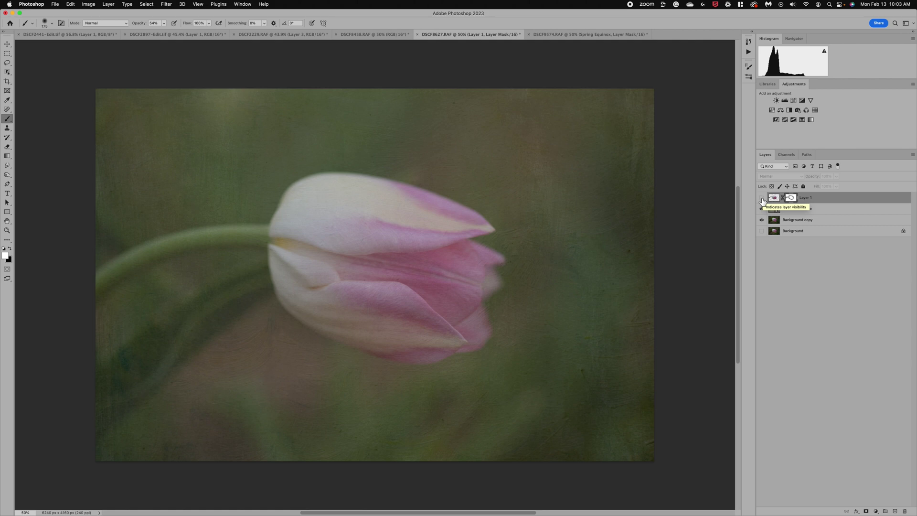
left_click(762, 198)
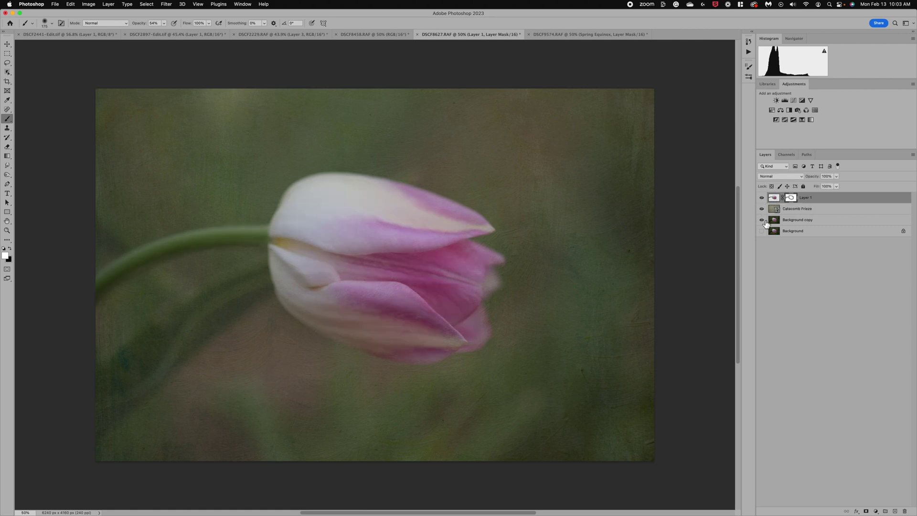
left_click(762, 220)
left_click(762, 220)
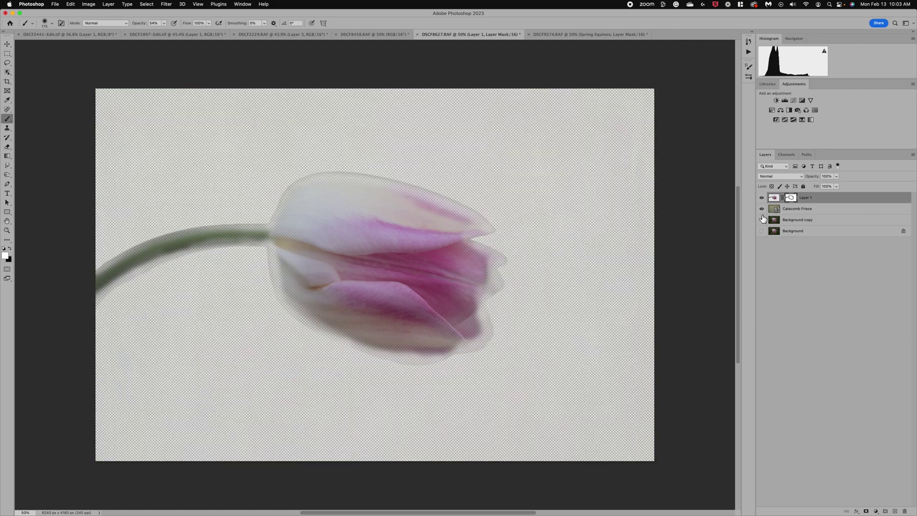
left_click(762, 197)
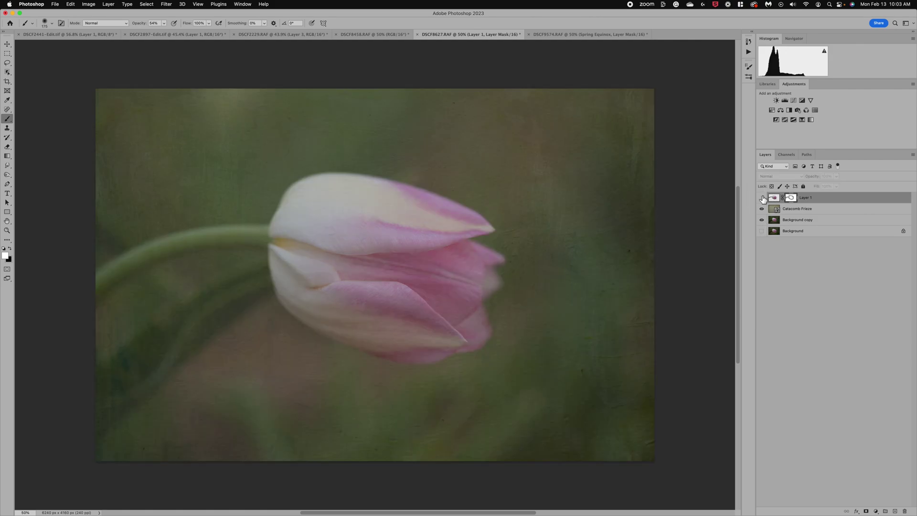
left_click(762, 198)
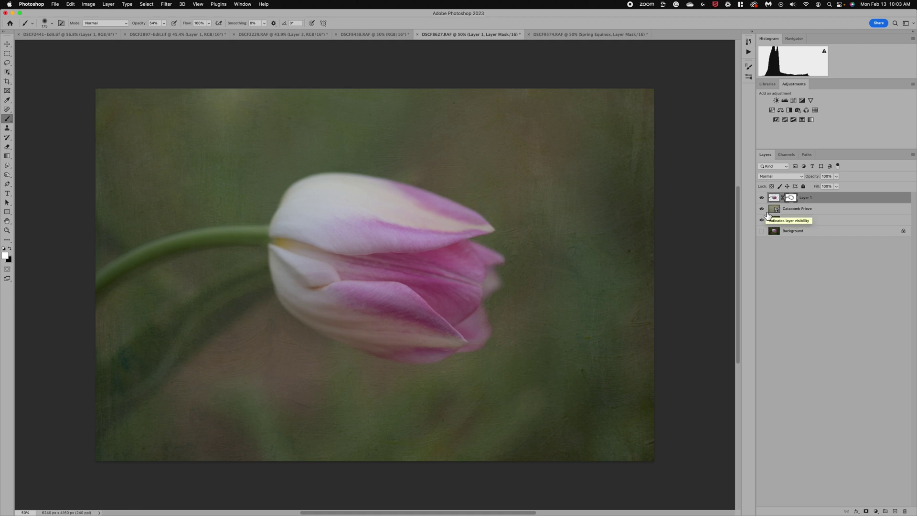
Step: Slightly lower the opacity of the Catacomb Frieze layer behind the tulip
left_click(795, 210)
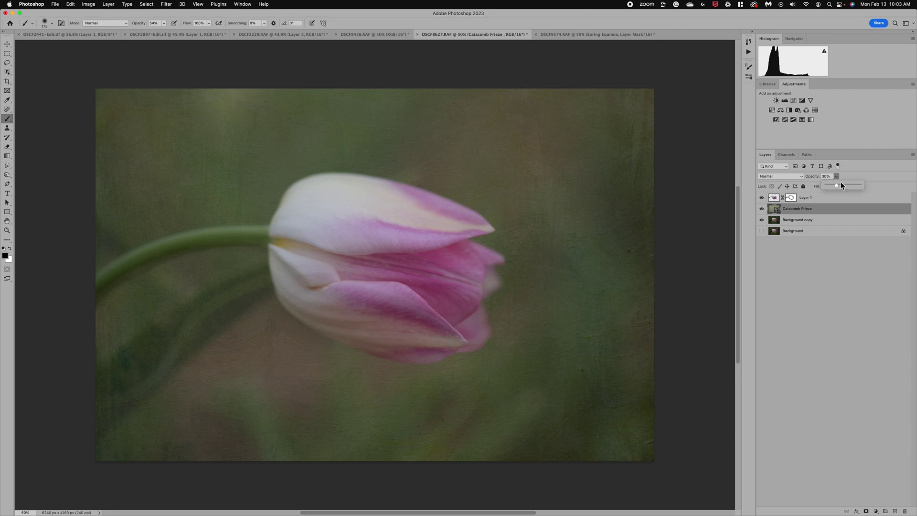
left_click_drag(841, 182, 838, 185)
Step: Switch to the magenta cosmos image DSCF8458.RAF and duplicate its Background layer
left_click(369, 35)
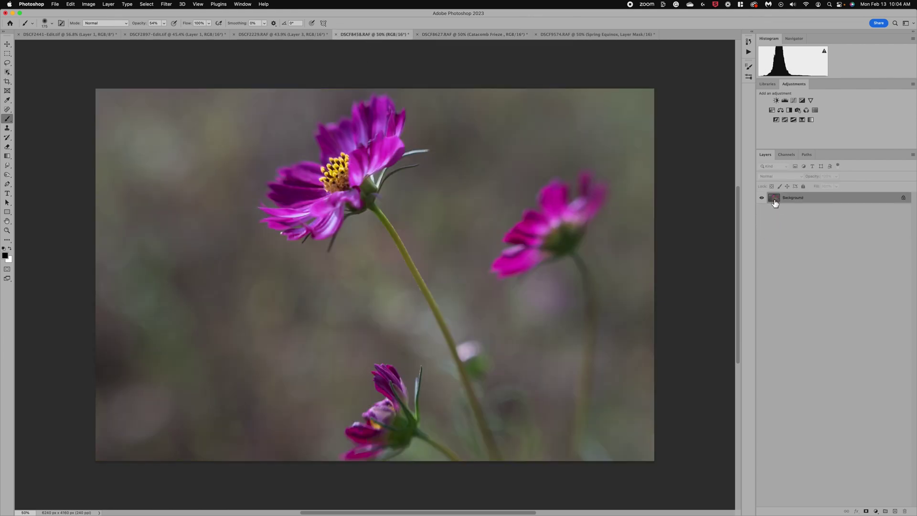
left_click_drag(775, 203, 774, 203)
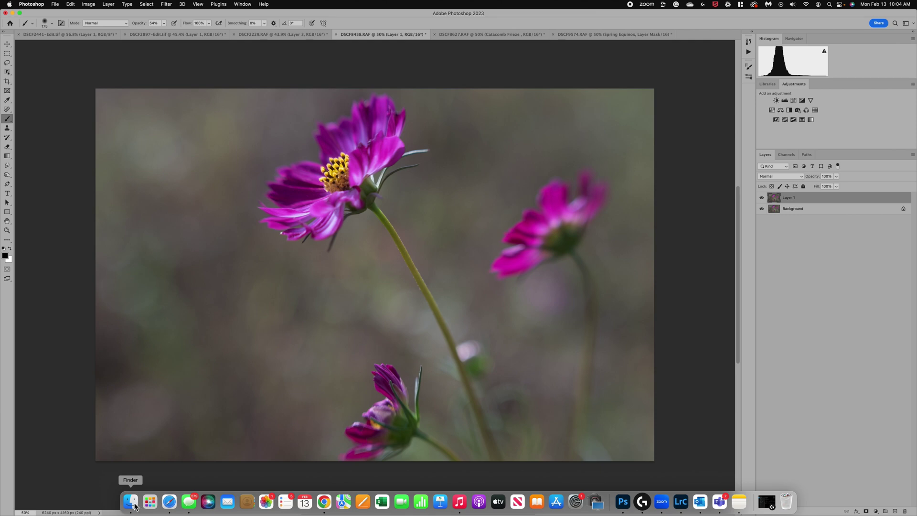
Step: Switch to Finder and preview the Prospero, Tempest Sea, Umbra Eclipse, Medusa, Galatea and Naissant Border textures for the cosmos image
left_click(132, 502)
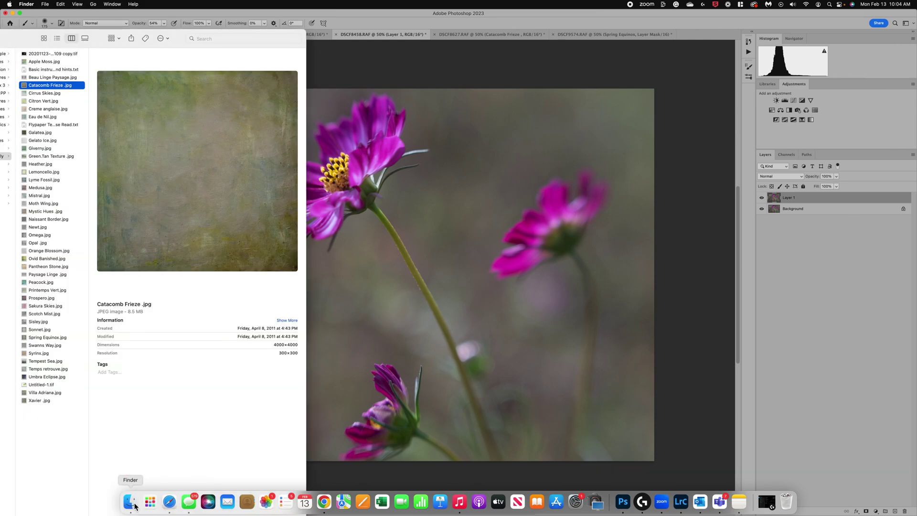
left_click(35, 298)
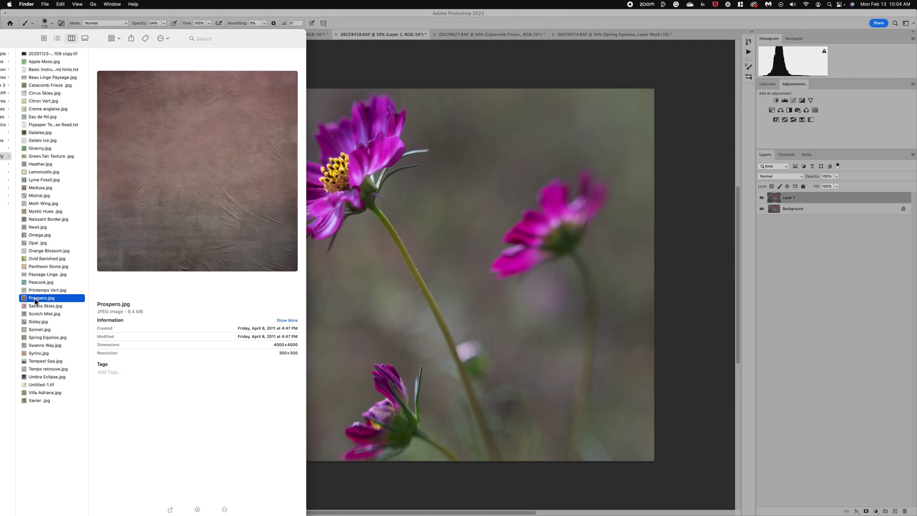
left_click(39, 362)
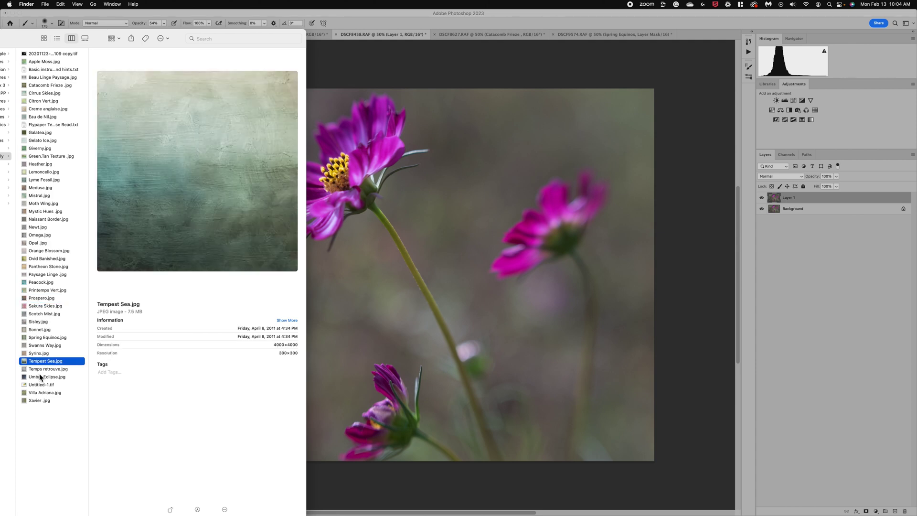
left_click(39, 376)
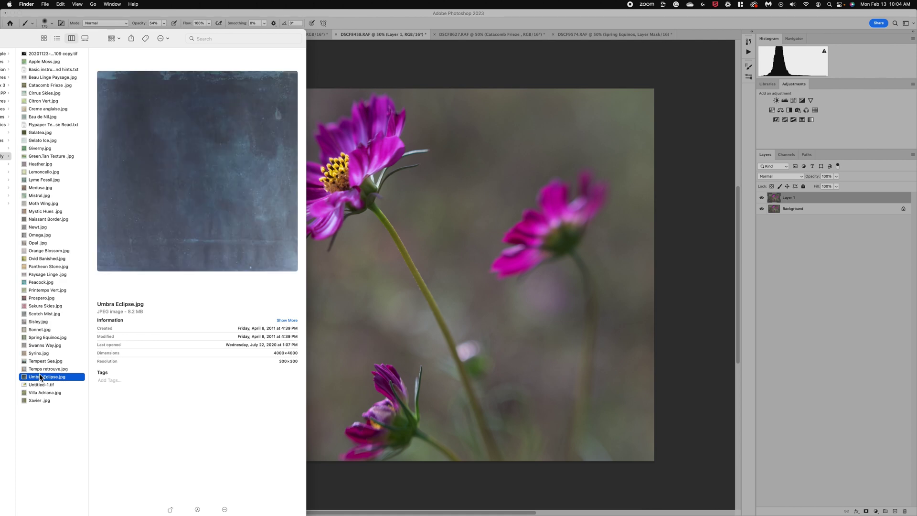
left_click(39, 190)
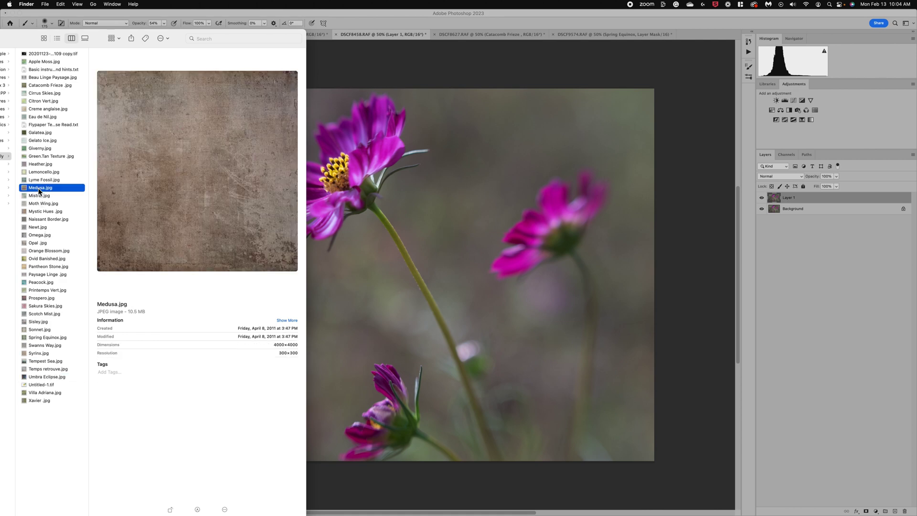
left_click(38, 133)
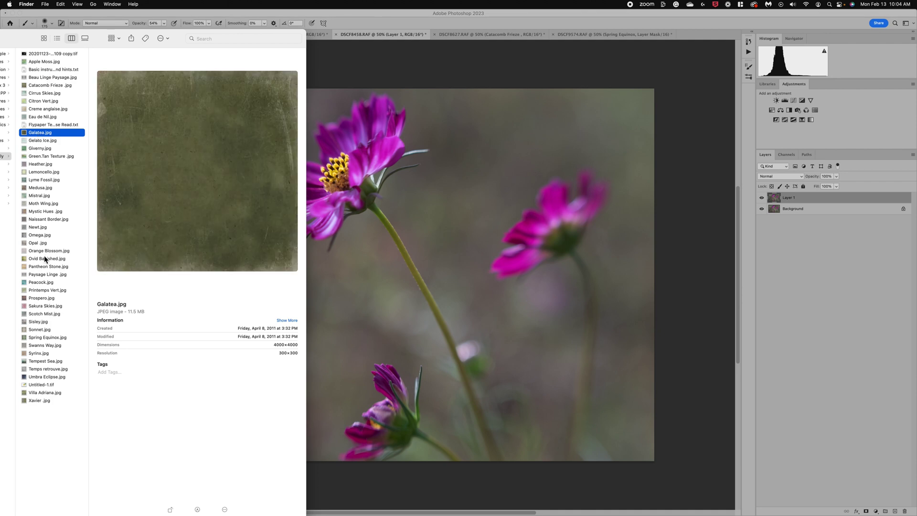
left_click(41, 298)
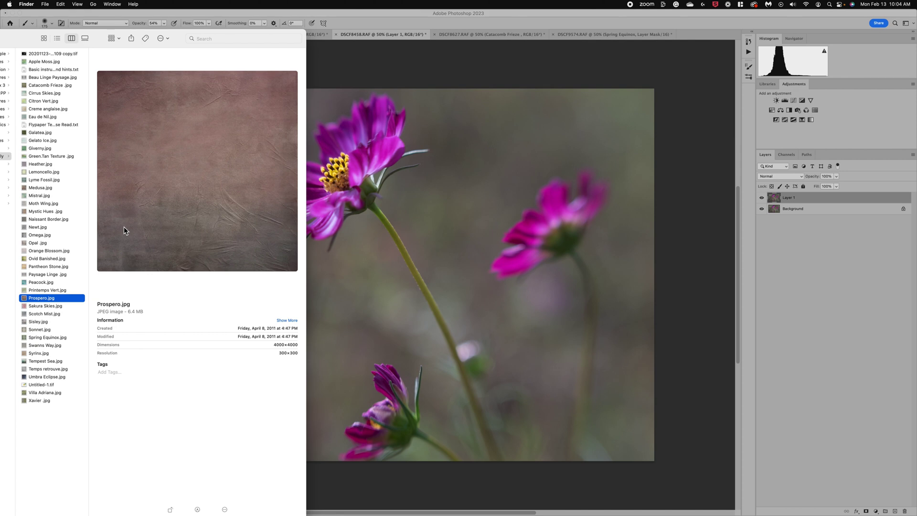
left_click(53, 218)
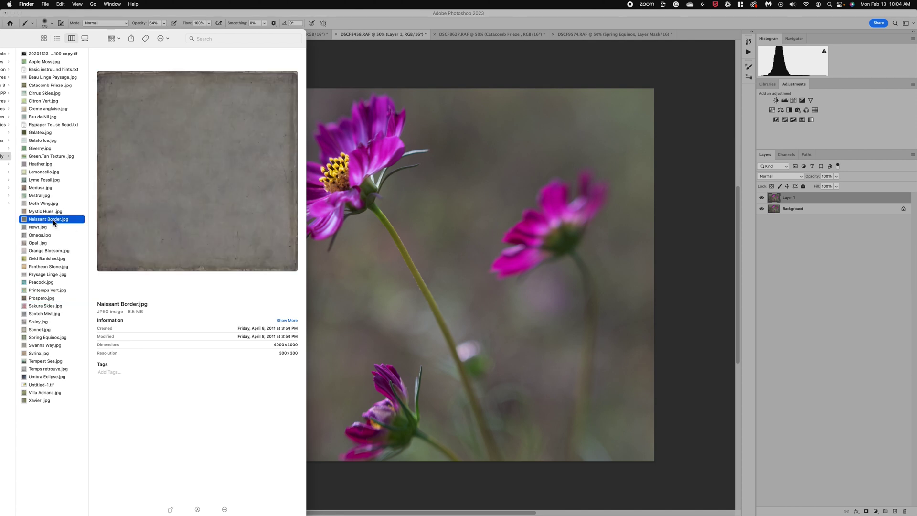
Step: Place Prospero.jpg in the cosmos image and scale it to cover the whole canvas
left_click(39, 298)
left_click_drag(176, 248, 448, 323)
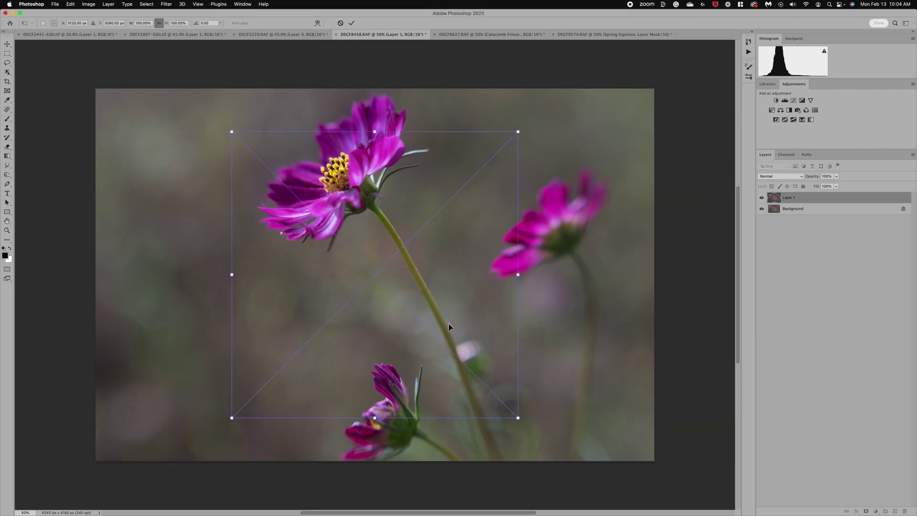
left_click_drag(231, 276, 82, 274)
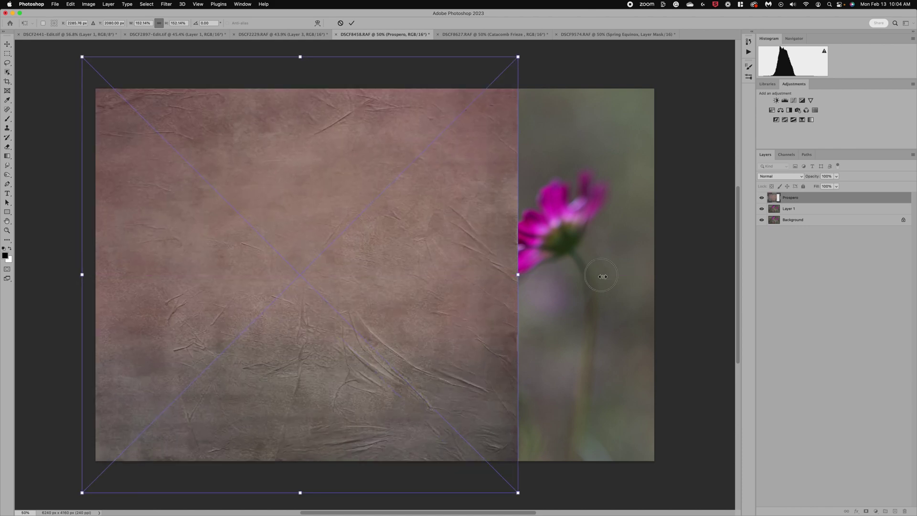
left_click_drag(519, 275, 677, 275)
key("Return")
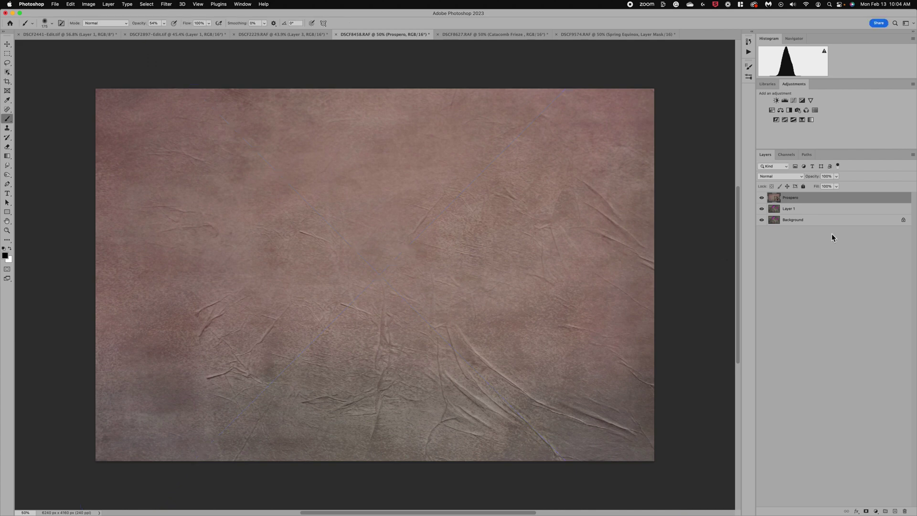
Step: Set the Prospero layer's opacity to 22% and add a layer mask to it
left_click(837, 176)
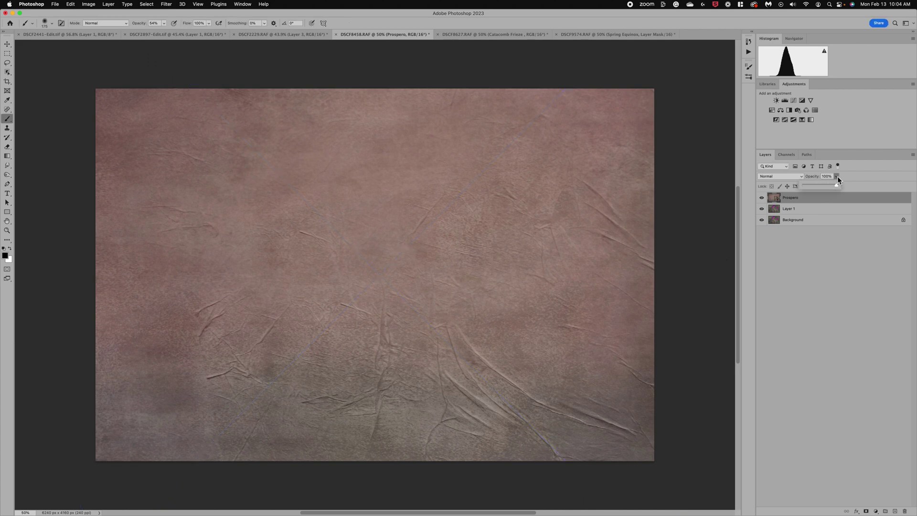
left_click(811, 185)
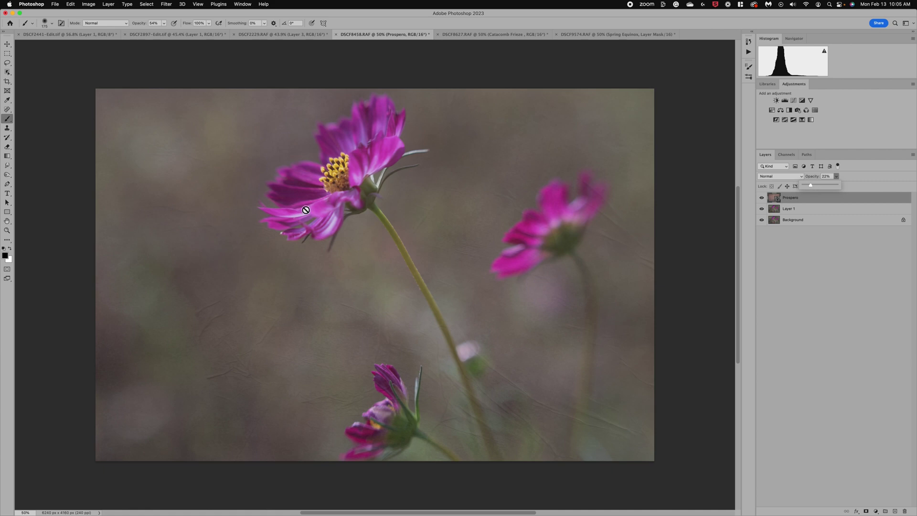
left_click(866, 511)
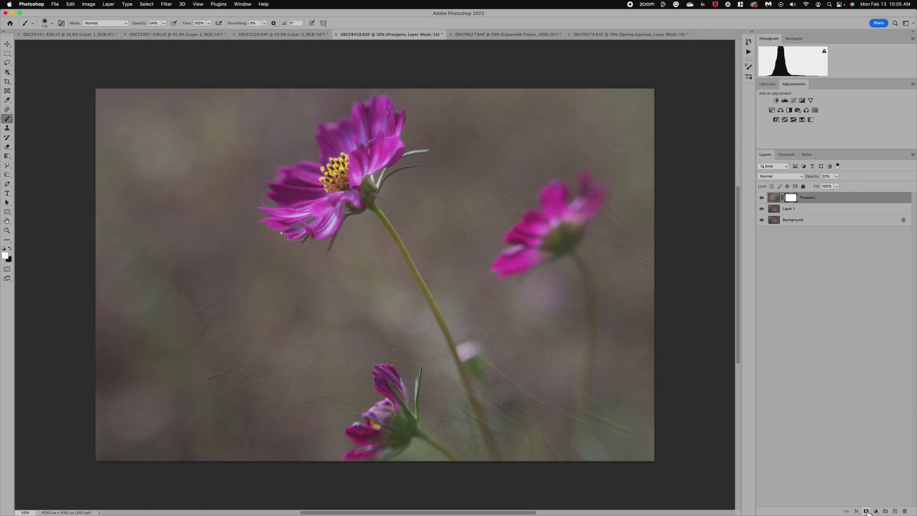
Step: With an enlarged black brush at 54% opacity, paint on the Prospero mask over the cosmos flowers to remove the texture from them
left_click(10, 249)
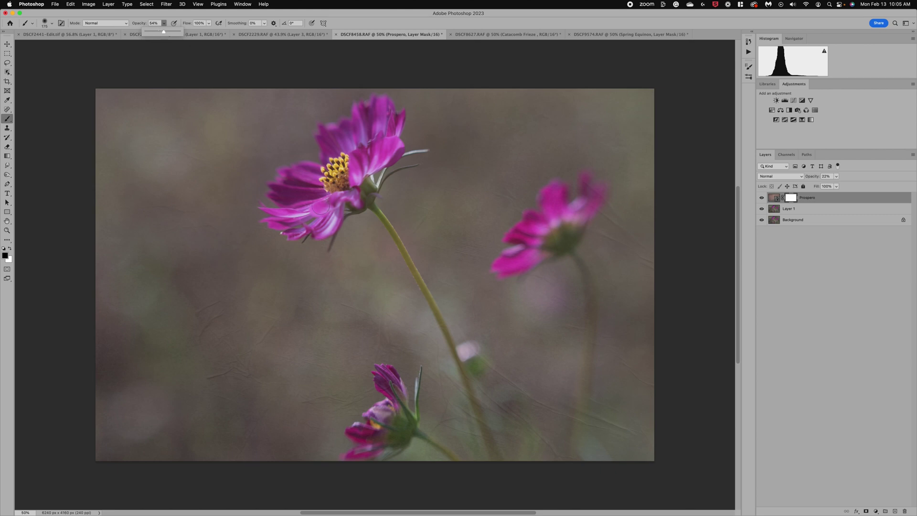
key("bracketright")
mouse_move(318, 205)
left_mouse_down()
mouse_move(337, 170)
mouse_move(329, 187)
mouse_move(347, 179)
mouse_move(363, 137)
mouse_move(306, 198)
mouse_move(336, 167)
left_mouse_up()
mouse_move(581, 183)
left_mouse_down()
mouse_move(541, 215)
mouse_move(540, 230)
mouse_move(553, 219)
mouse_move(538, 238)
left_mouse_up()
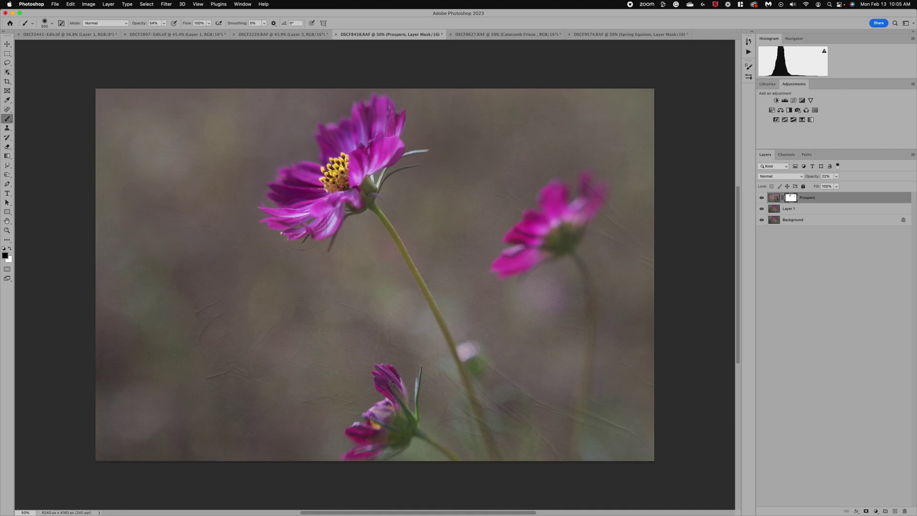
mouse_move(334, 224)
left_mouse_down()
mouse_move(288, 231)
mouse_move(267, 202)
mouse_move(295, 154)
mouse_move(350, 120)
left_mouse_up()
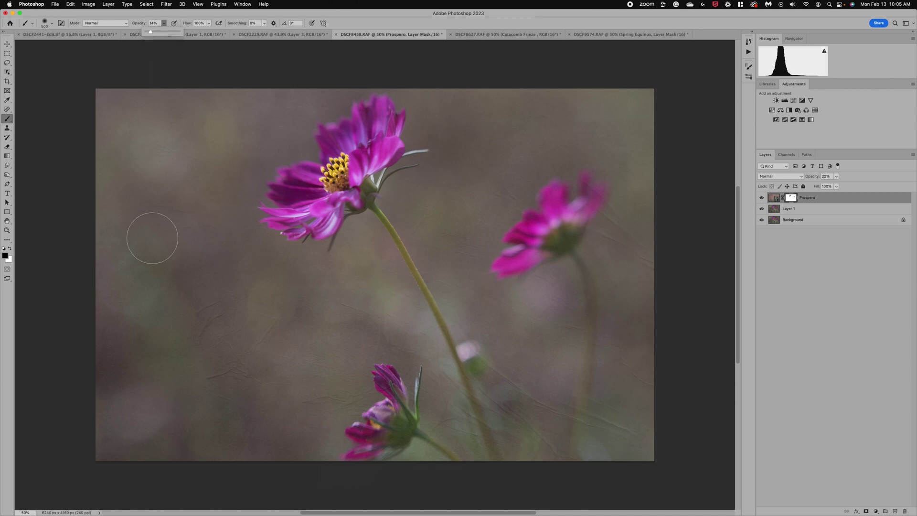
Step: With a much larger brush at 14% opacity, mask the texture's creases in the background, and compare the image with and without the Prospero layer
key("bracketright")
key("bracketright")
key("bracketright")
key("bracketright")
key("bracketright")
key("bracketright")
key("bracketright")
key("bracketright")
key("bracketright")
key("bracketright")
key("bracketright")
key("bracketright")
key("bracketright")
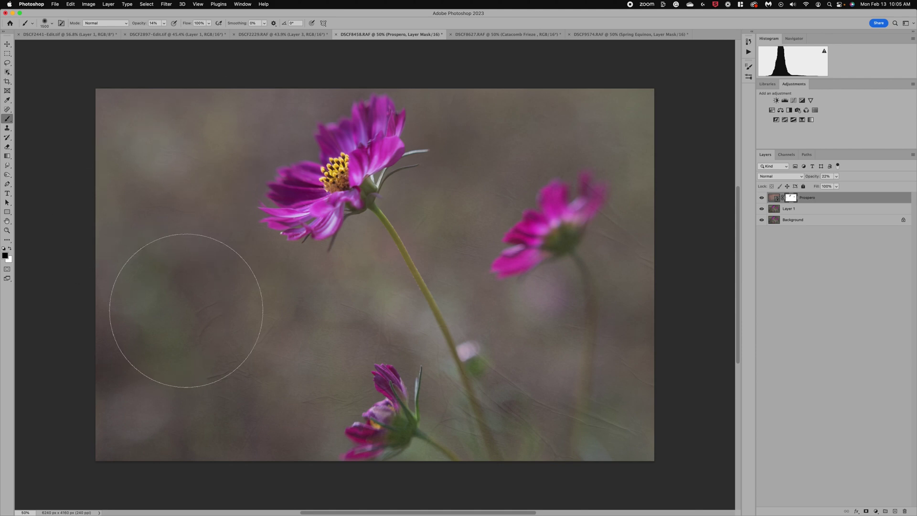
mouse_move(135, 375)
left_mouse_down()
mouse_move(338, 311)
mouse_move(282, 323)
left_mouse_up()
left_click(761, 198)
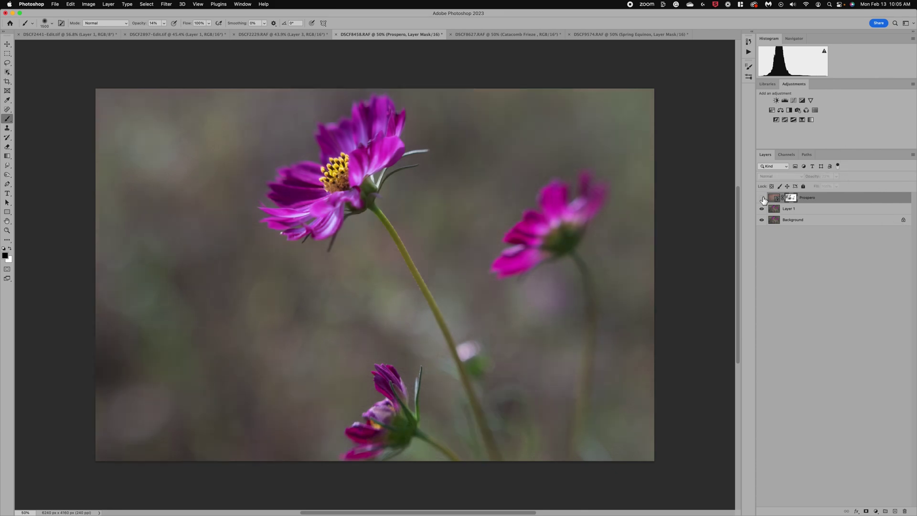
left_click(762, 197)
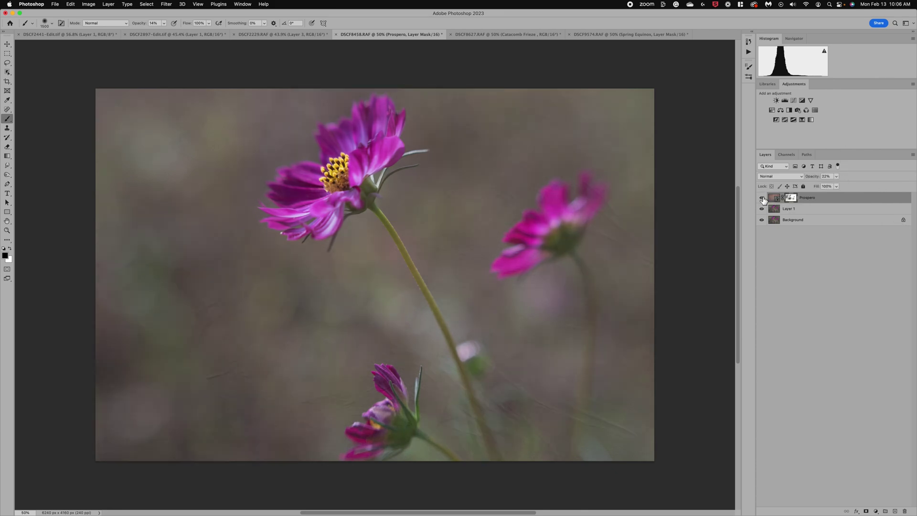